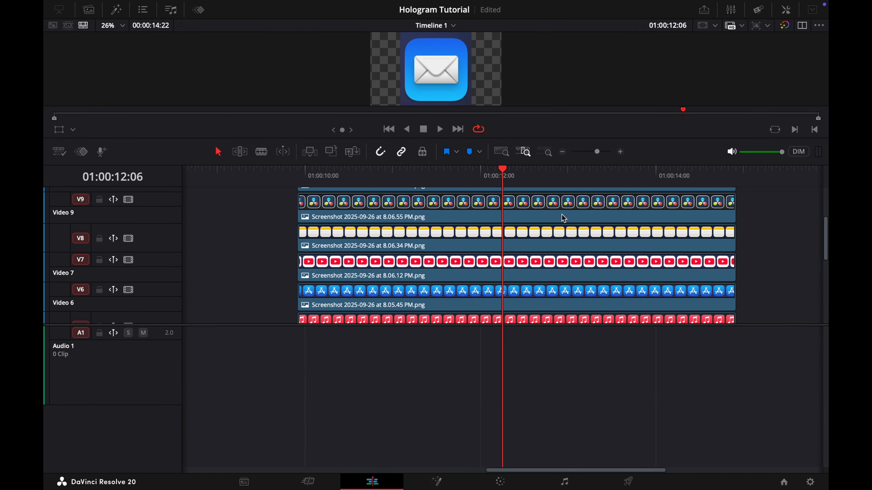
# Move all the stacked app-icon image clips to the timeline start, one track above the Mouse Scrolling Footage clip.
pyautogui.scroll(4, 562, 214)
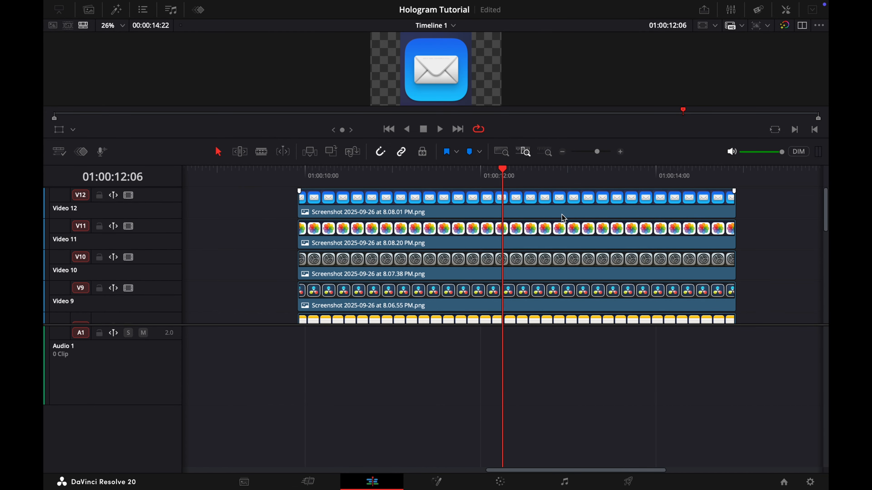
pyautogui.scroll(-8, 561, 214)
pyautogui.scroll(8, 561, 214)
pyautogui.scroll(1, 563, 217)
pyautogui.moveTo(722, 191)
pyautogui.mouseDown()
pyautogui.moveTo(730, 261)
pyautogui.moveTo(719, 204)
pyautogui.mouseUp()
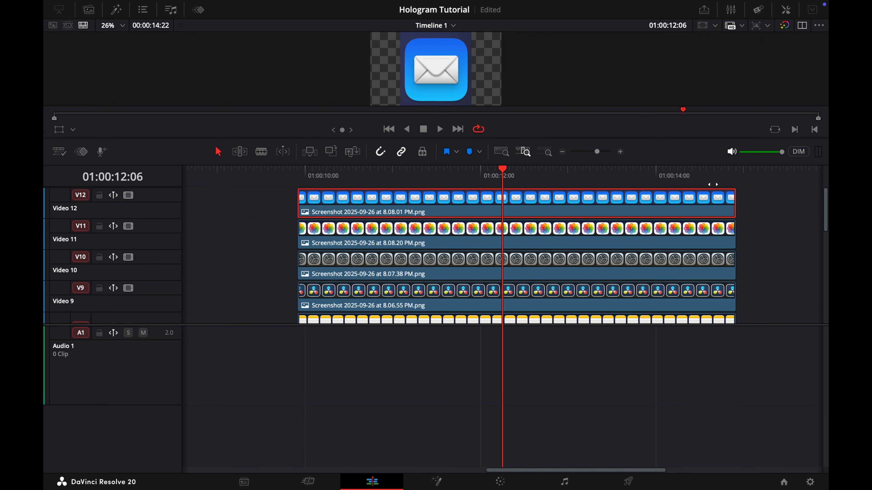
pyautogui.scroll(-10, 744, 258)
pyautogui.moveTo(713, 268); pyautogui.dragTo(706, 150)
pyautogui.moveTo(413, 207); pyautogui.dragTo(199, 223)
pyautogui.moveTo(710, 212); pyautogui.dragTo(439, 220)
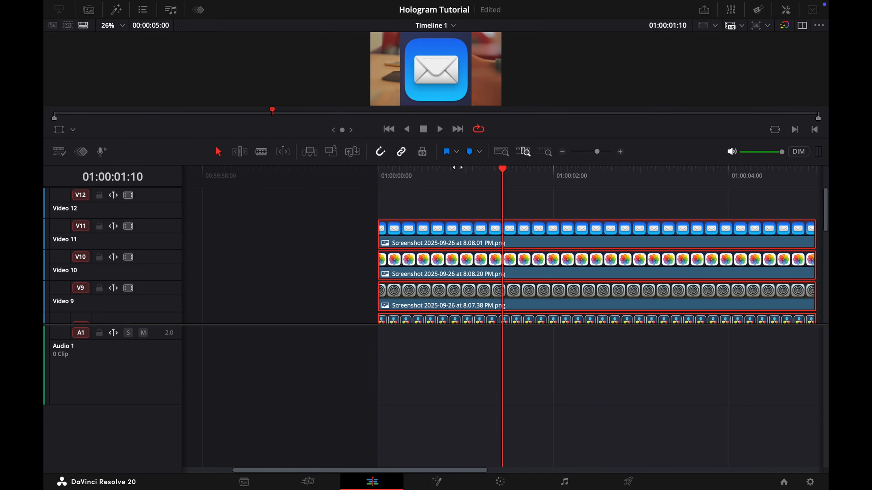
# Combine the Mouse Scrolling Footage and all the icon image clips above it into one new Fusion clip.
pyautogui.scroll(-10, 465, 208)
pyautogui.scroll(10, 465, 206)
pyautogui.hscroll(3, 454, 268)
pyautogui.scroll(-10, 455, 268)
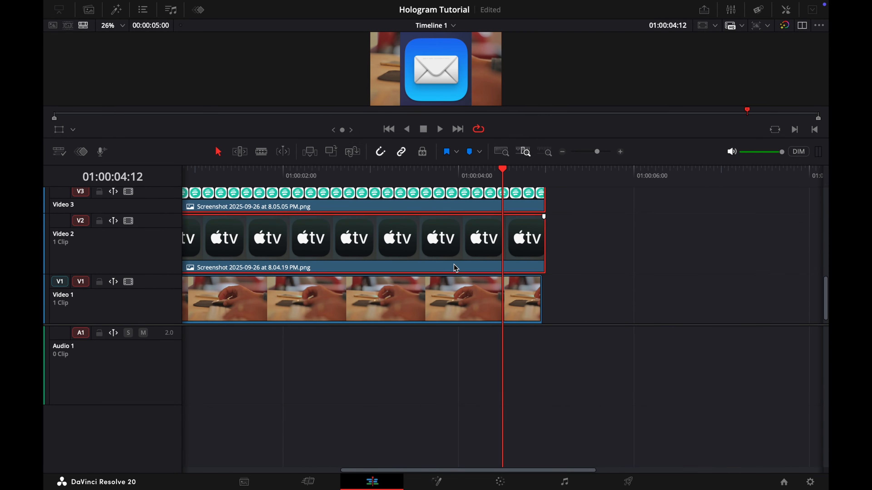
pyautogui.scroll(10, 455, 268)
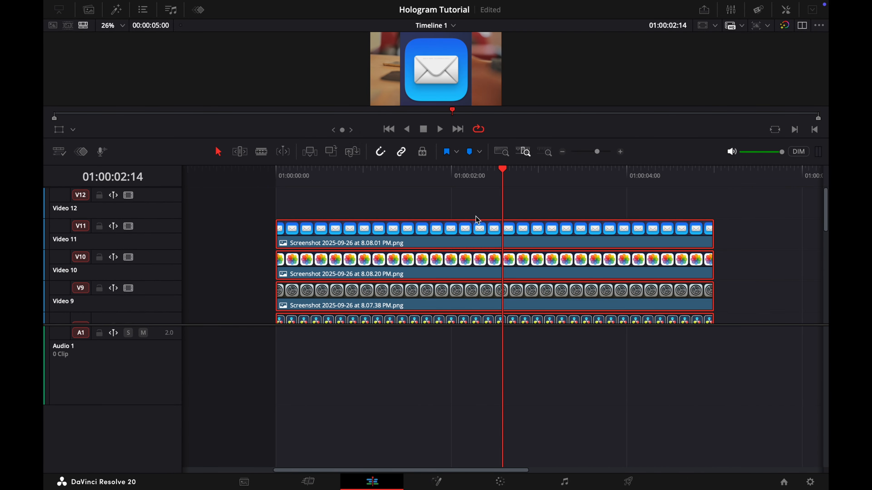
pyautogui.scroll(-10, 482, 295)
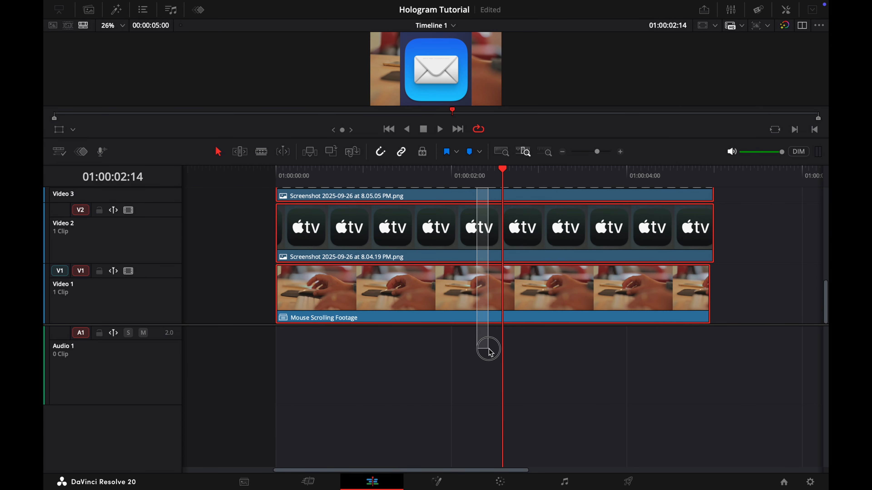
pyautogui.rightClick(539, 269)
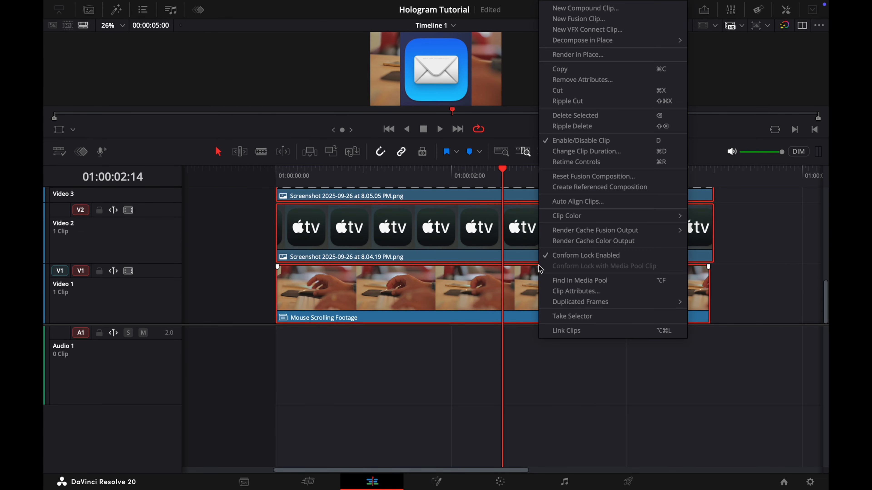
pyautogui.click(599, 21)
# Open the new Fusion clip on the Fusion page and enlarge the node area to show the whole node tree.
pyautogui.rightClick(580, 295)
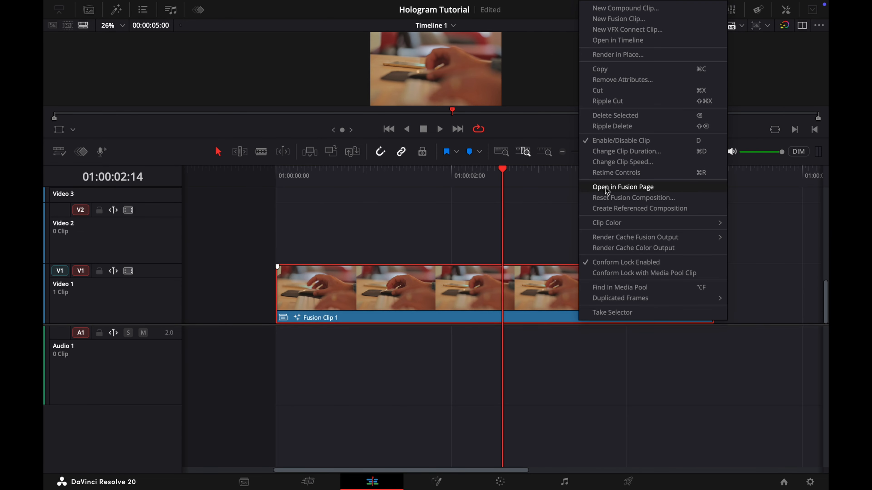
pyautogui.click(613, 191)
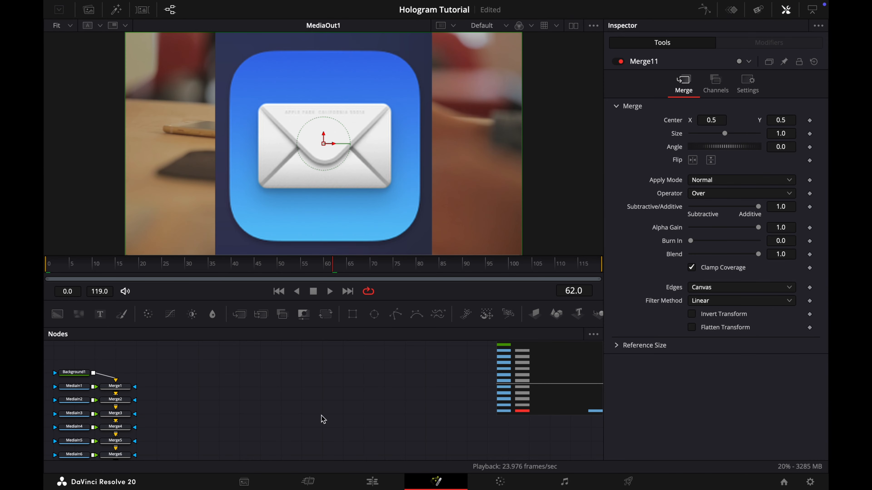
pyautogui.hscroll(-4, 321, 394)
pyautogui.scroll(-2, 321, 394)
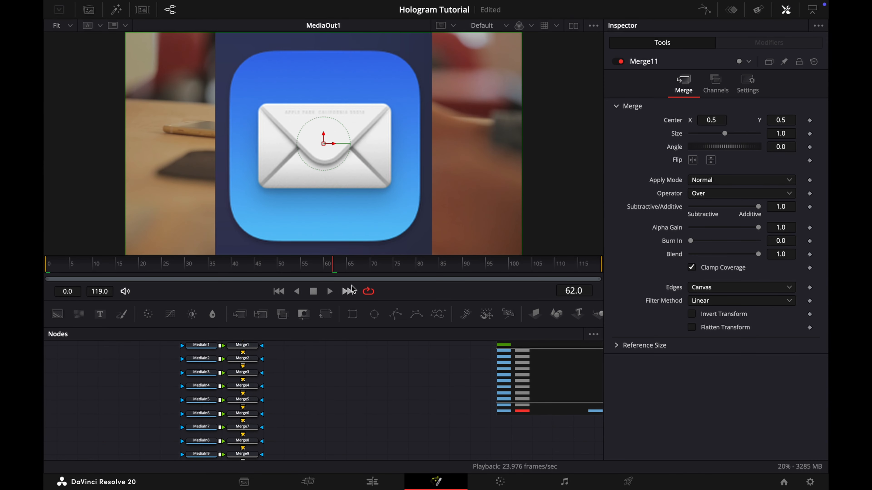
pyautogui.moveTo(348, 302); pyautogui.dragTo(364, 200)
pyautogui.scroll(2, 331, 350)
pyautogui.hscroll(-2, 331, 351)
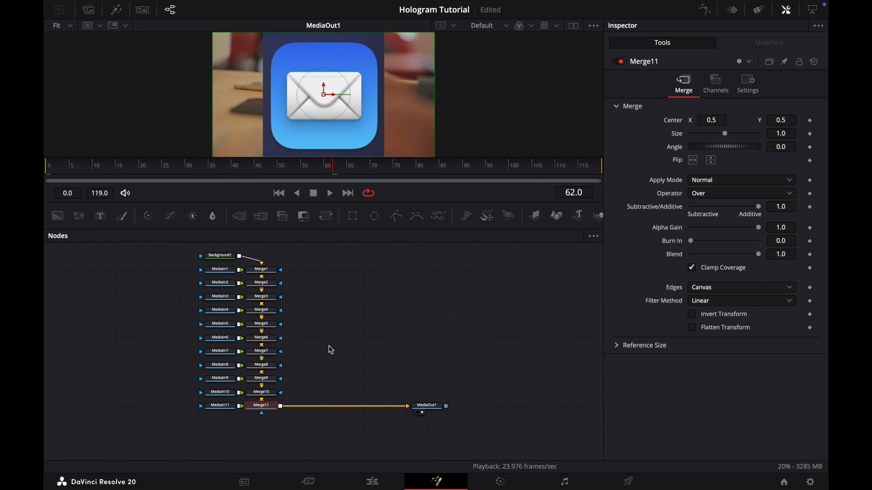
# Delete the Background1 node and all eleven Merge nodes, keeping only the MediaIn nodes and MediaOut1.
pyautogui.moveTo(278, 262); pyautogui.dragTo(290, 395)
pyautogui.moveTo(280, 267); pyautogui.dragTo(284, 446)
pyautogui.press('Delete')
pyautogui.press('Delete')
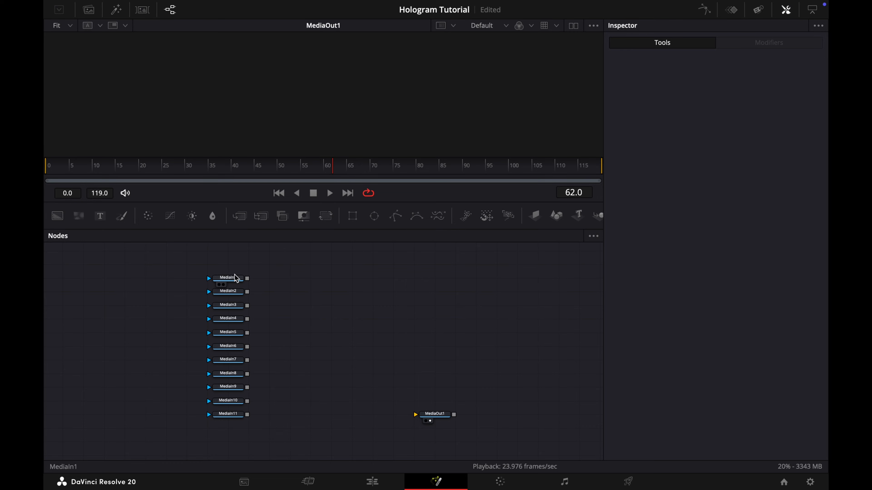
# Show MediaIn1 in the viewer and place that node below the column of other MediaIn nodes.
pyautogui.click(238, 282)
pyautogui.press('2')
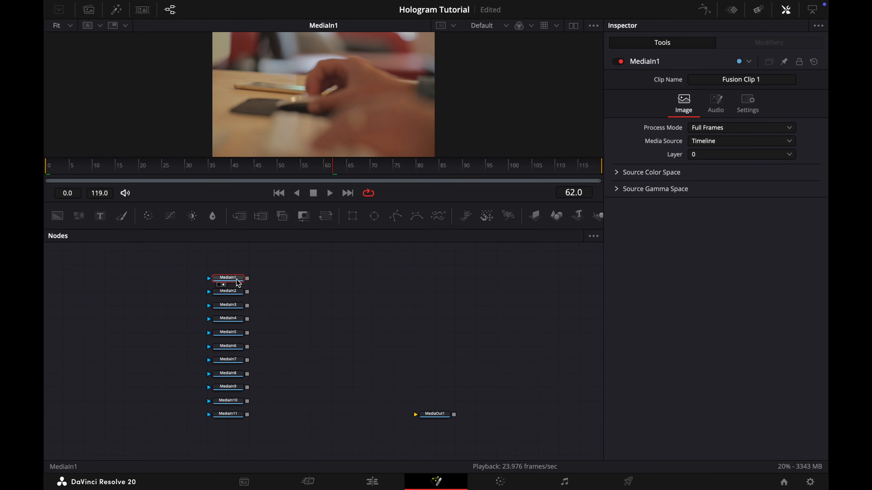
pyautogui.moveTo(239, 283); pyautogui.dragTo(231, 441)
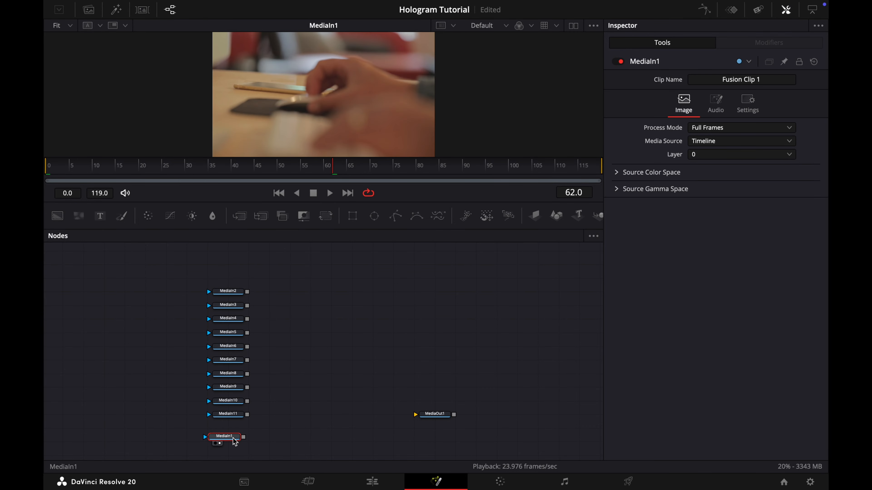
# Rename the MediaIn1 node to MouseClip and connect its output to MediaOut1.
pyautogui.scroll(-3, 308, 372)
pyautogui.rightClick(231, 388)
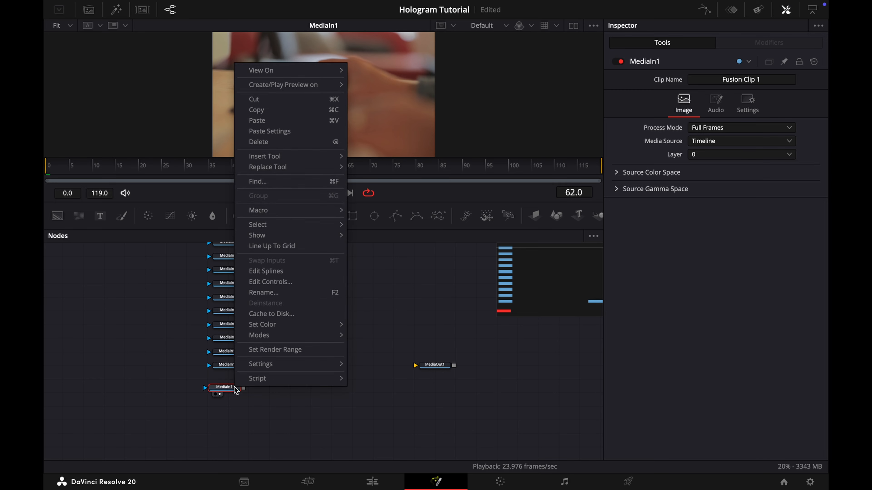
pyautogui.click(292, 297)
pyautogui.press('BackSpace')
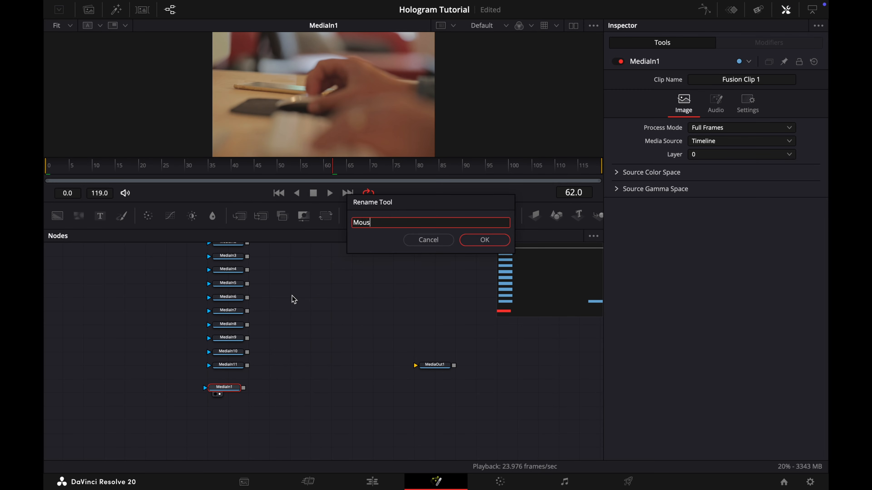
pyautogui.press('Return')
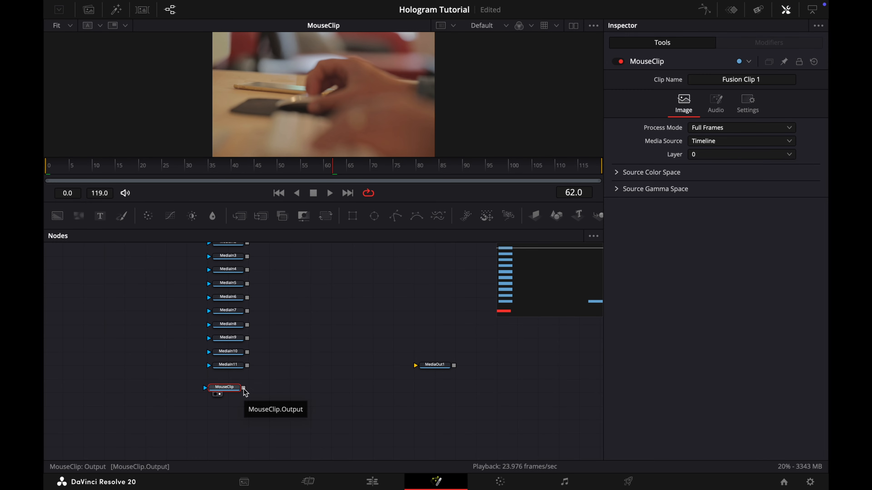
pyautogui.moveTo(243, 389); pyautogui.dragTo(483, 394)
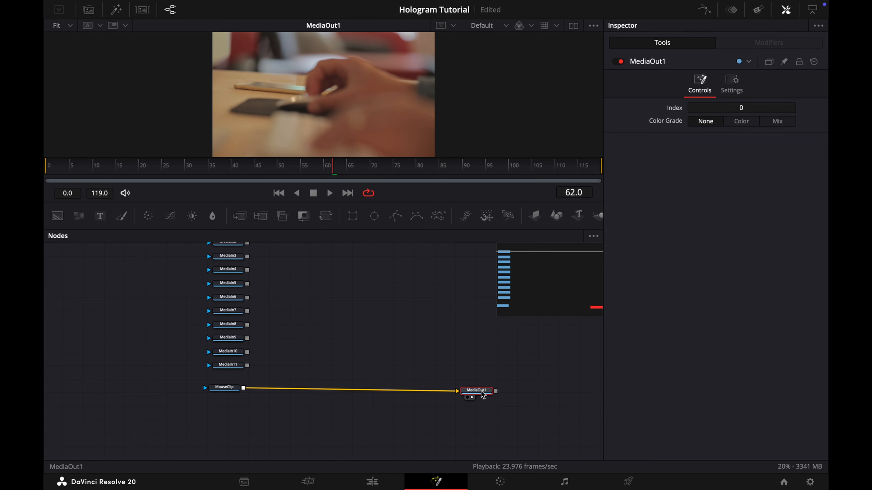
# Merge a new Background node over MouseClip and mask that background with an Ellipse node.
pyautogui.moveTo(57, 216); pyautogui.dragTo(244, 390)
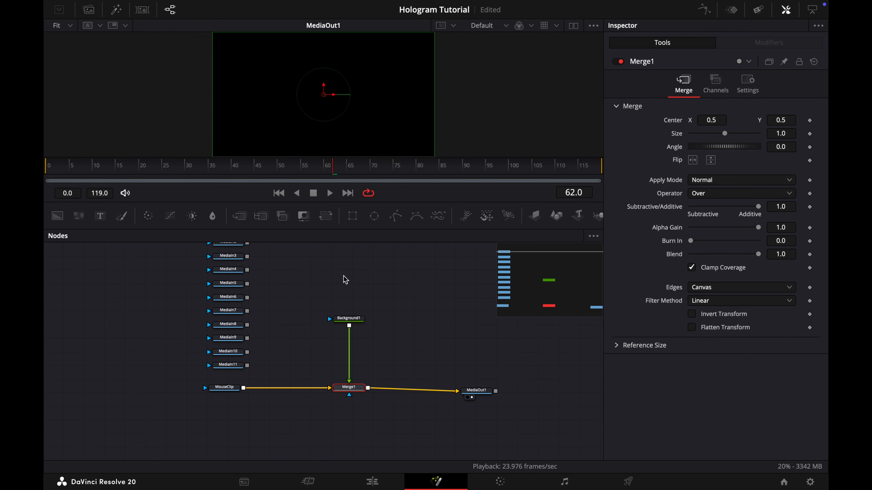
pyautogui.click(349, 318)
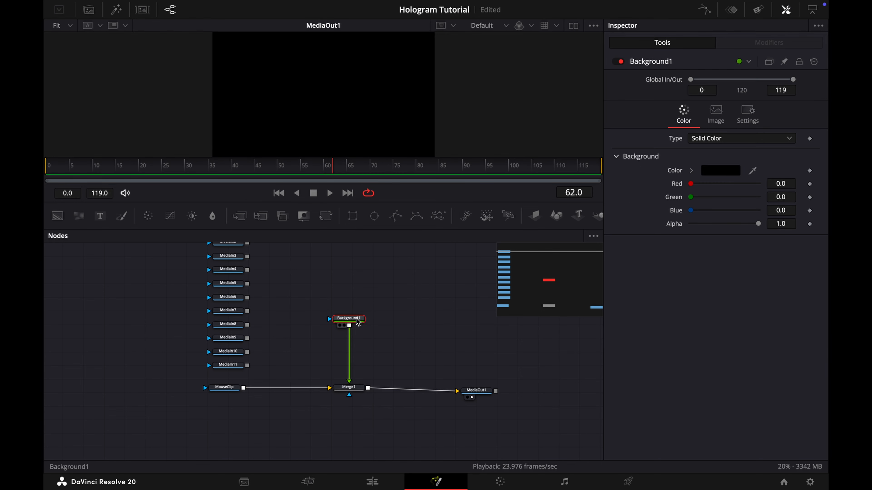
pyautogui.click(375, 219)
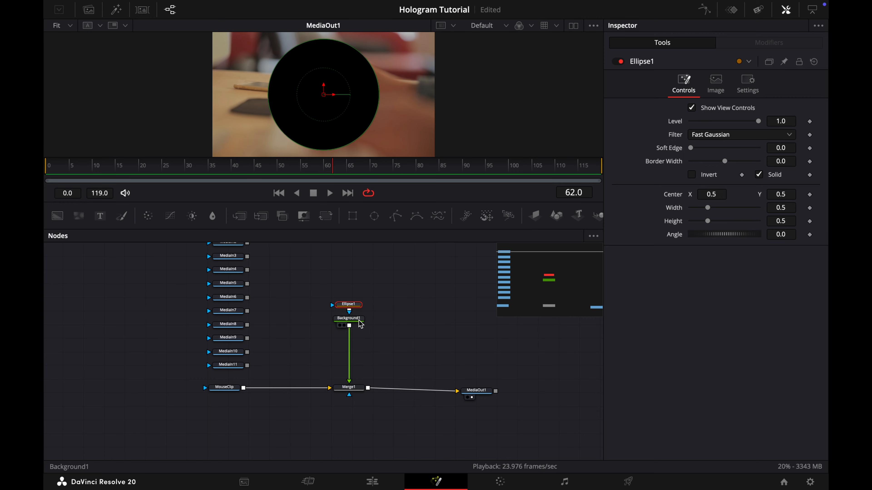
# Lower the Background1 node's alpha to about 0.394 to make the black circle semi-transparent.
pyautogui.click(349, 319)
pyautogui.moveTo(741, 227); pyautogui.dragTo(714, 227)
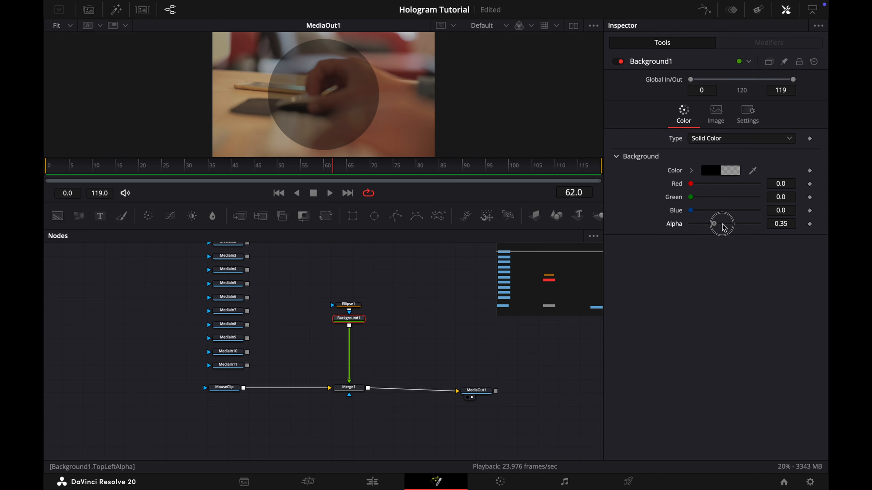
pyautogui.moveTo(712, 225); pyautogui.dragTo(717, 226)
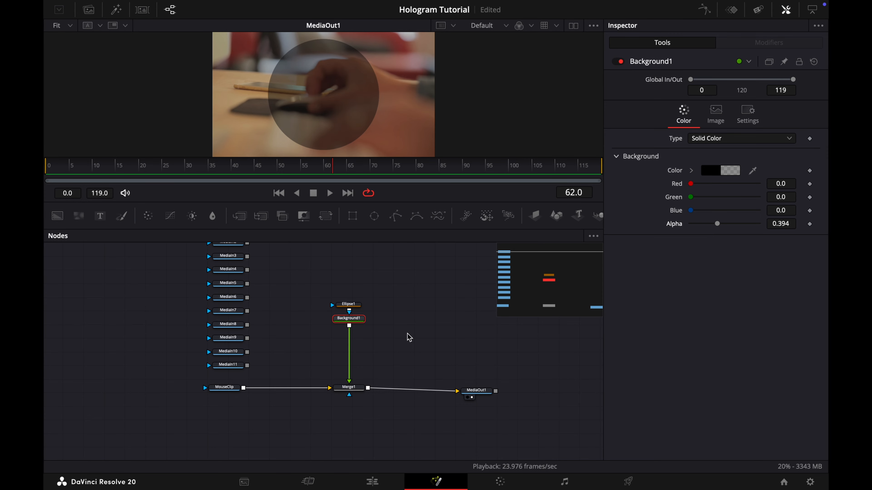
# Move the Ellipse1 mask's centre onto the computer mouse at frame 12, to about X 0.432, Y 0.443.
pyautogui.click(348, 304)
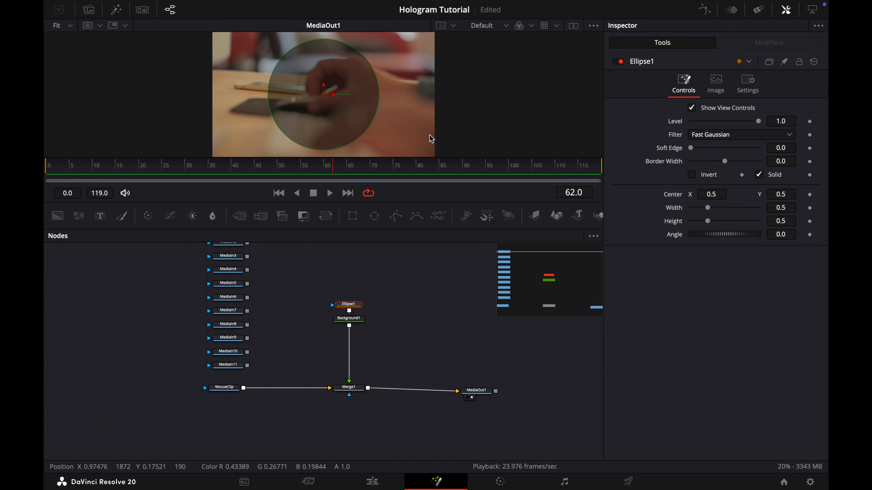
pyautogui.scroll(3, 431, 138)
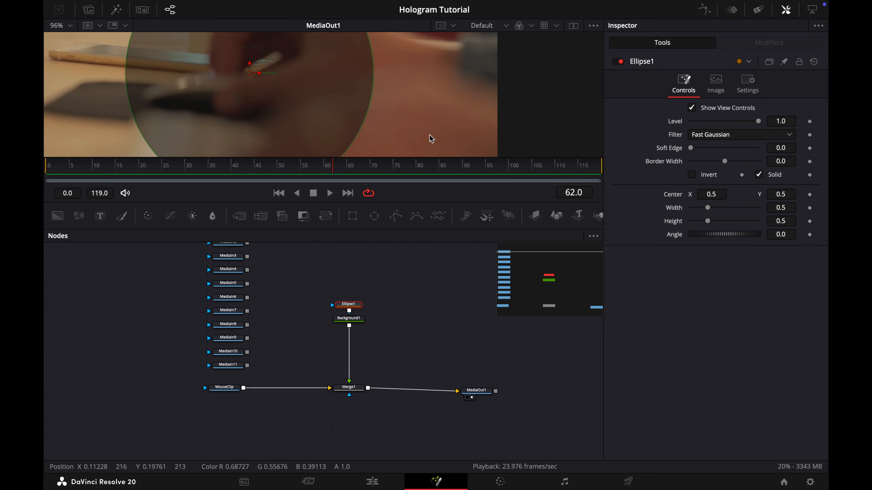
pyautogui.moveTo(365, 204); pyautogui.dragTo(372, 336)
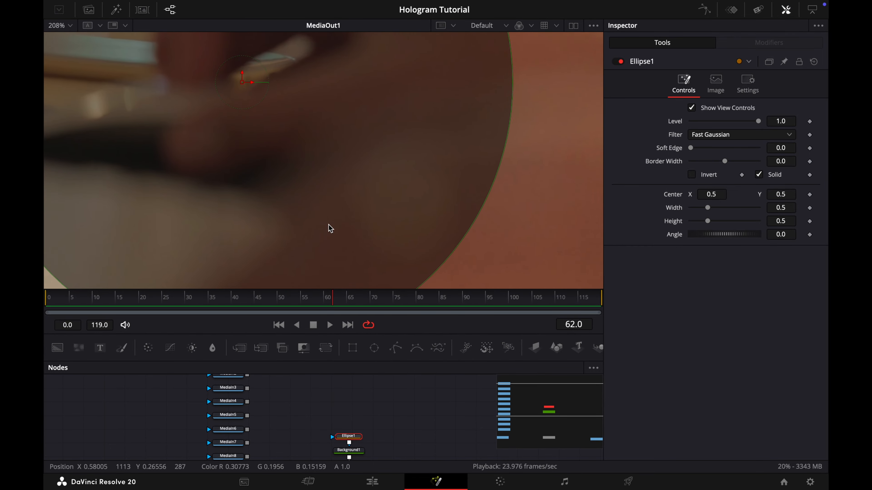
pyautogui.moveTo(332, 301); pyautogui.dragTo(104, 292)
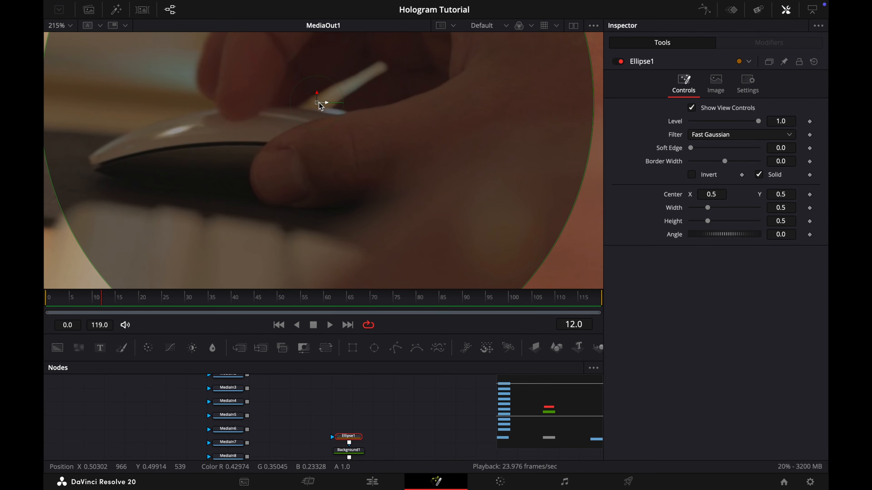
pyautogui.moveTo(320, 106); pyautogui.dragTo(242, 139)
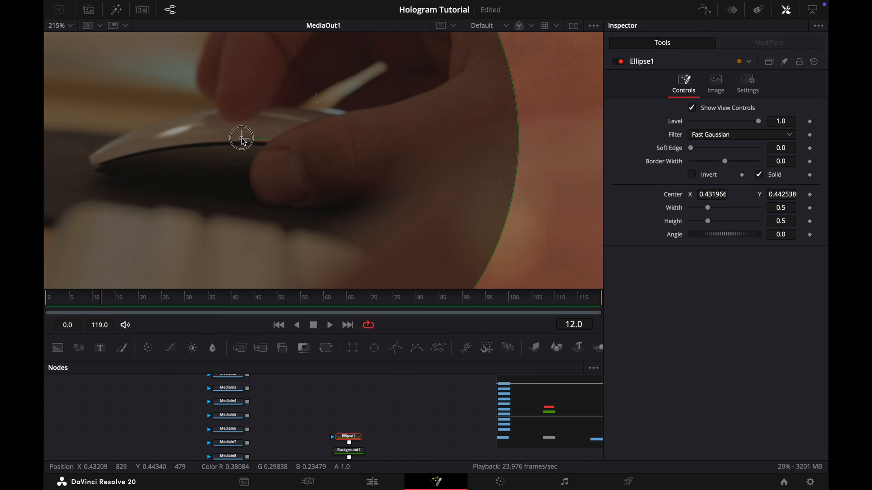
pyautogui.scroll(-6, 257, 189)
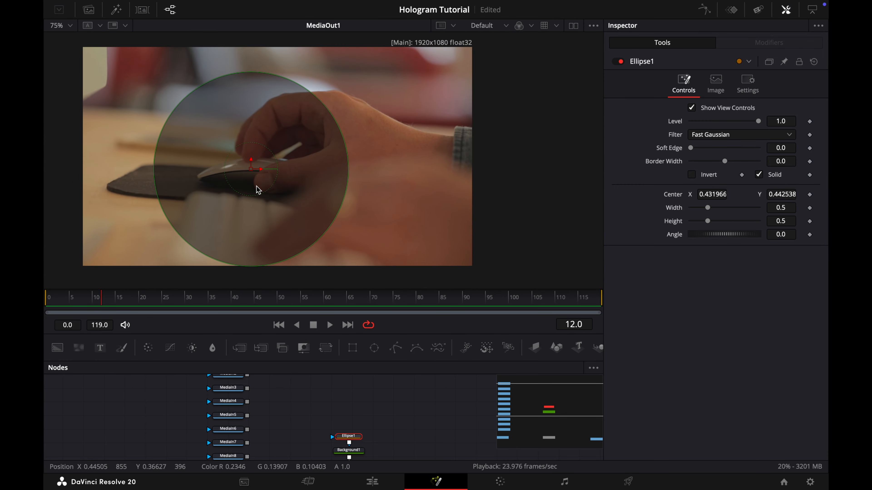
# Go to frame 6 and reposition the Ellipse1 mask's centre on the computer mouse at about X 0.402, Y 0.454.
pyautogui.moveTo(101, 301); pyautogui.dragTo(74, 287)
pyautogui.scroll(4, 282, 205)
pyautogui.scroll(3, 282, 205)
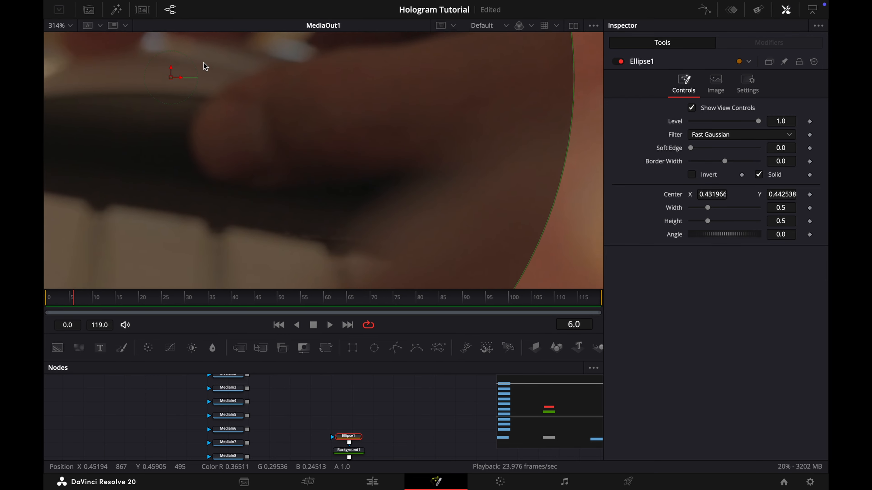
pyautogui.scroll(3, 204, 67)
pyautogui.hscroll(-3, 205, 66)
pyautogui.moveTo(273, 159); pyautogui.dragTo(224, 146)
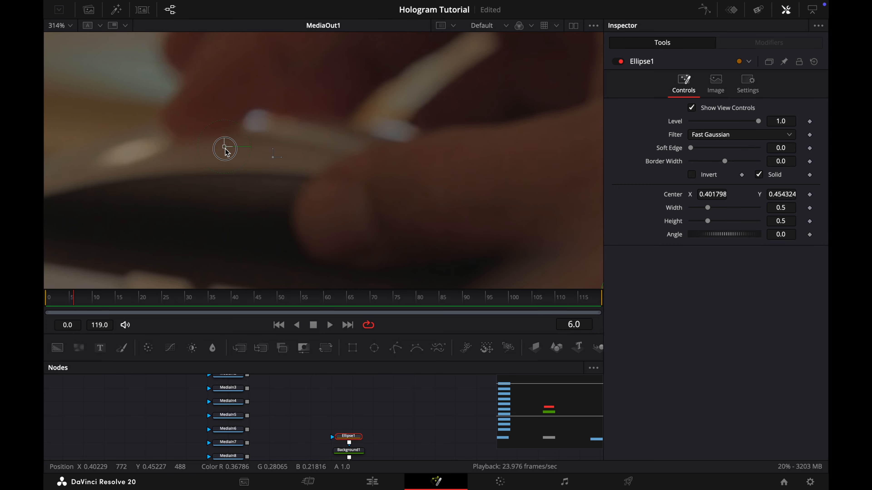
pyautogui.scroll(-7, 298, 181)
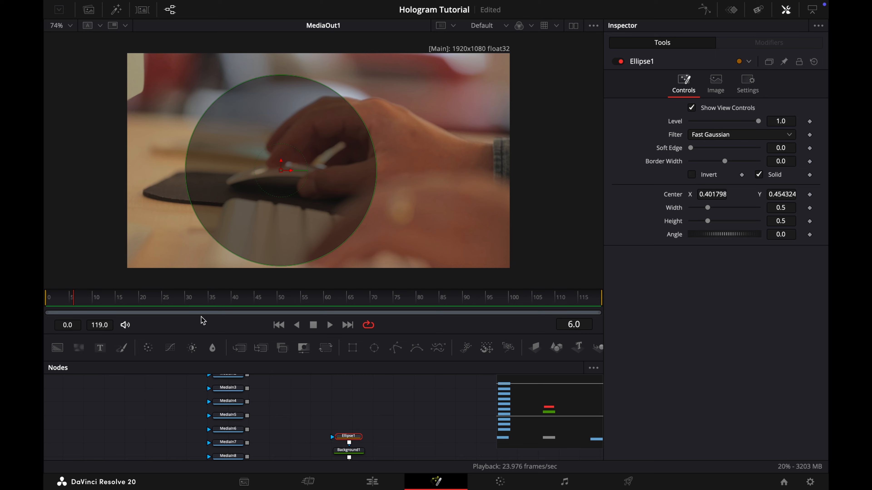
# Shrink the Ellipse1 mask evenly to about 0.428 in width and height, and give the node area more room.
pyautogui.moveTo(366, 214)
pyautogui.mouseDown()
pyautogui.moveTo(378, 219)
pyautogui.moveTo(357, 202)
pyautogui.mouseUp()
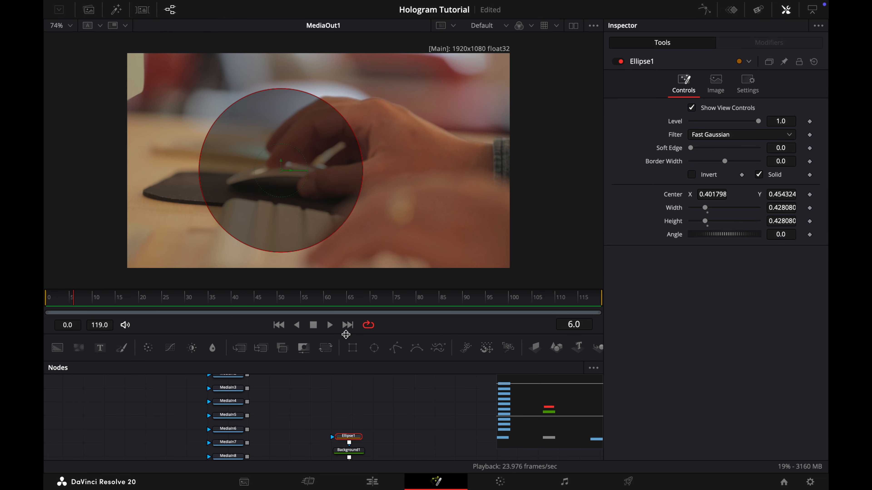
pyautogui.moveTo(355, 360); pyautogui.dragTo(361, 247)
pyautogui.scroll(-3, 436, 82)
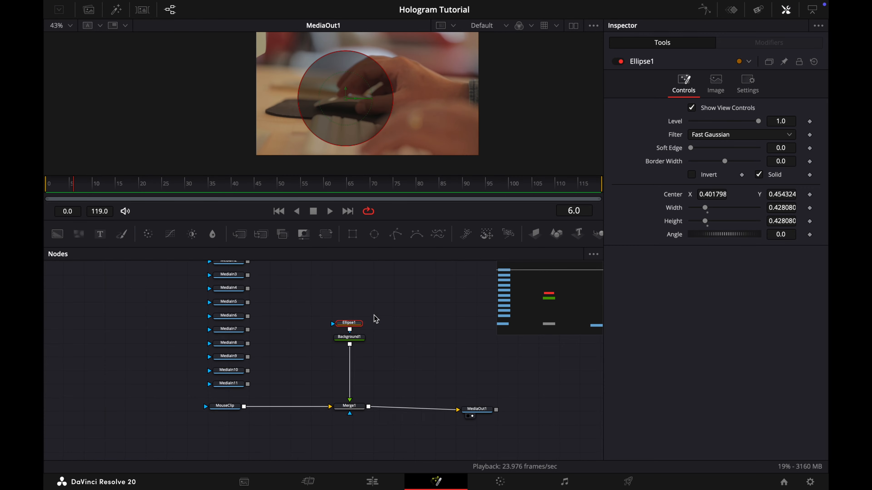
pyautogui.scroll(1, 374, 318)
pyautogui.hscroll(1, 374, 315)
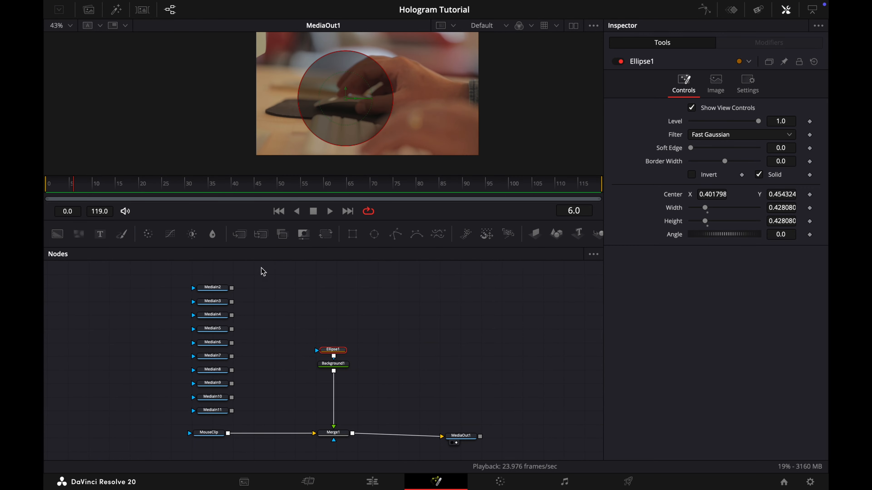
# Composite MediaIn11 over MouseClip through a new MultiMerge node, and set the Merge2 node's apply mode to Lighten.
pyautogui.moveTo(262, 233); pyautogui.dragTo(229, 435)
pyautogui.moveTo(222, 273); pyautogui.dragTo(280, 413)
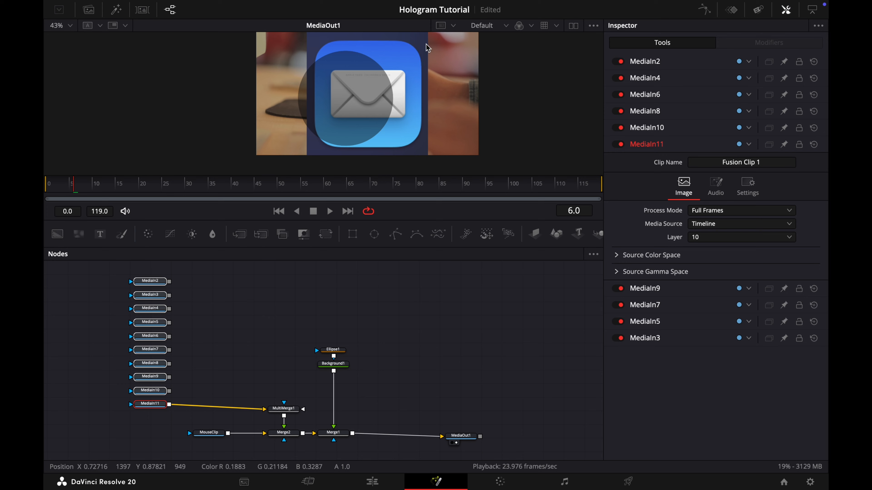
pyautogui.click(284, 434)
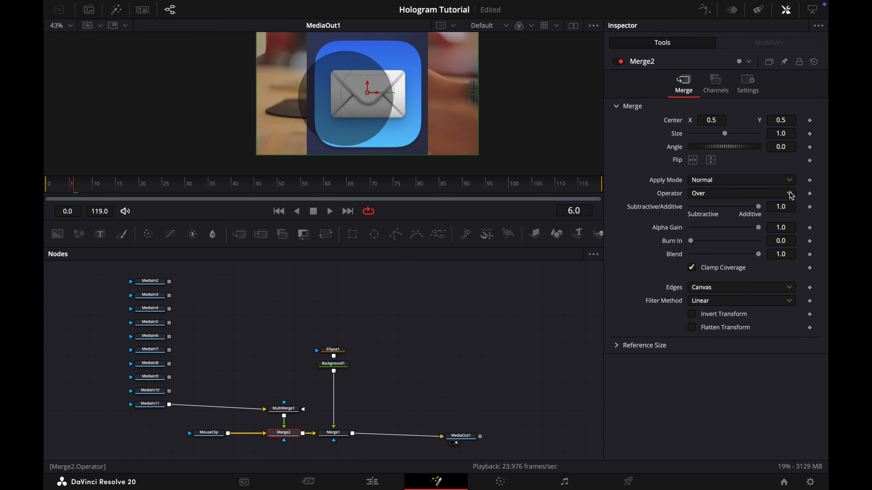
pyautogui.click(788, 182)
pyautogui.click(712, 296)
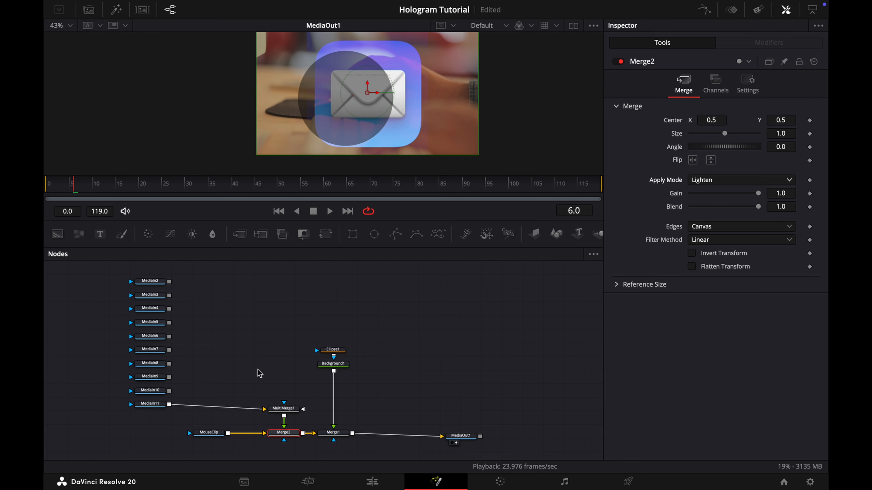
# Add a Transform node after MediaIn11 and reduce its size to about 0.11.
pyautogui.click(158, 407)
pyautogui.hotkey('shift', 'space')
pyautogui.write('mag')
pyautogui.press('BackSpace')
pyautogui.press('BackSpace')
pyautogui.press('BackSpace')
pyautogui.write('transf')
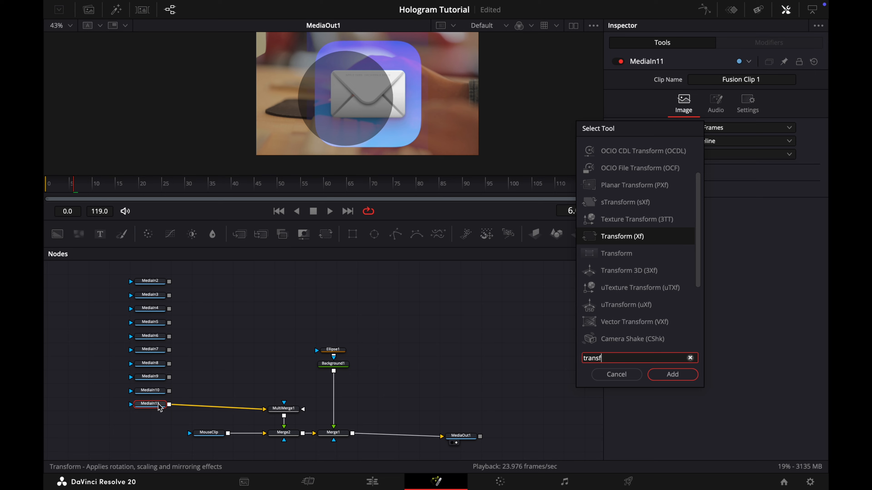
pyautogui.press('Return')
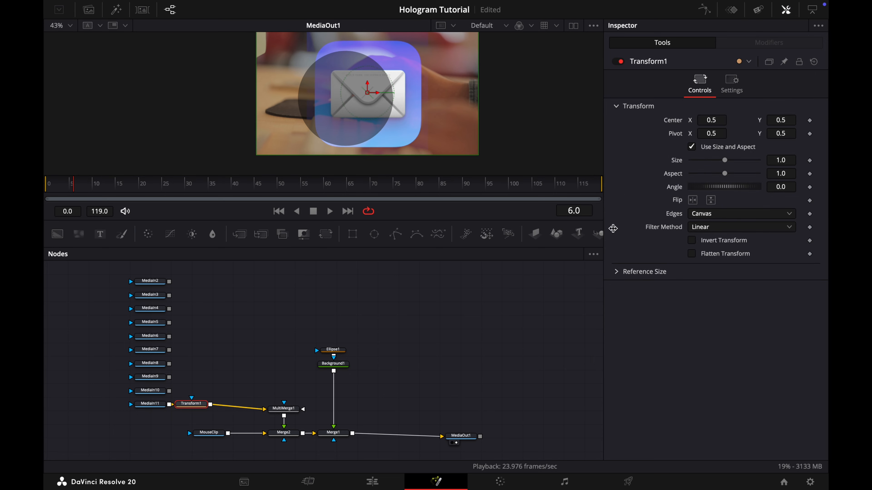
pyautogui.moveTo(725, 161); pyautogui.dragTo(695, 161)
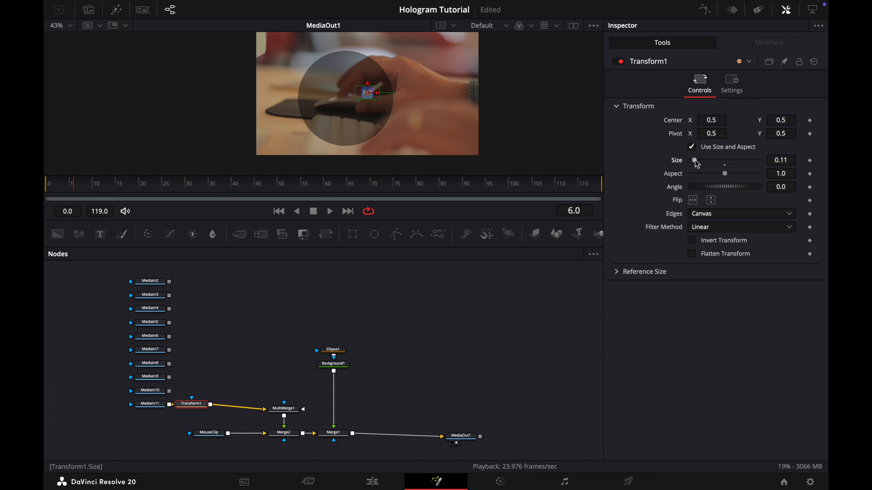
# Place the mail icon just above the top of the dark circle, centred at about X 0.401, Y 0.885, and save the project.
pyautogui.scroll(3, 410, 118)
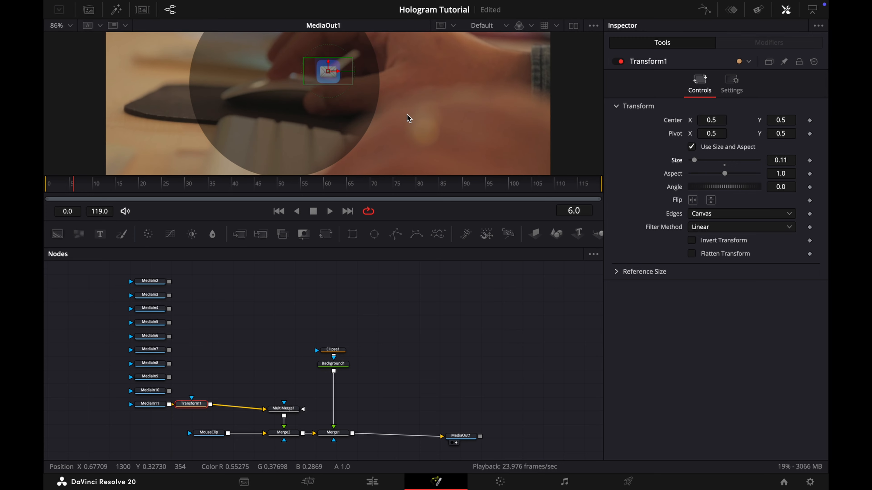
pyautogui.scroll(3, 414, 114)
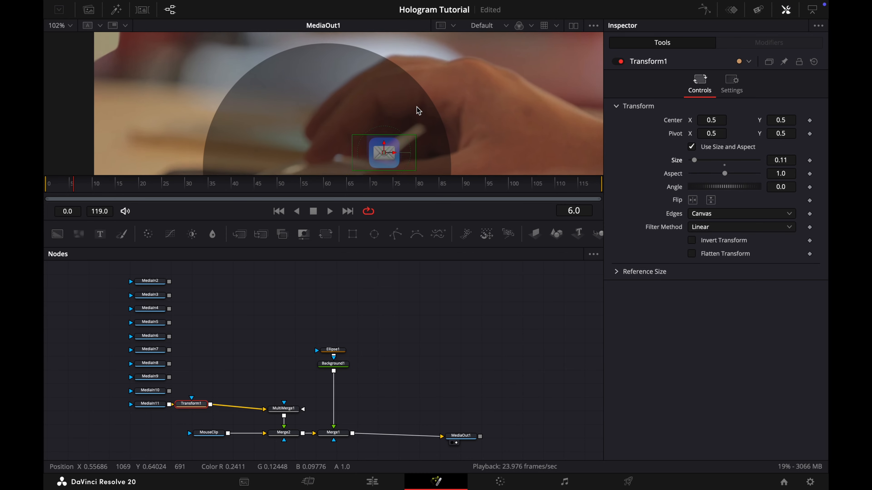
pyautogui.moveTo(389, 162); pyautogui.dragTo(307, 67)
pyautogui.moveTo(321, 127); pyautogui.dragTo(315, 51)
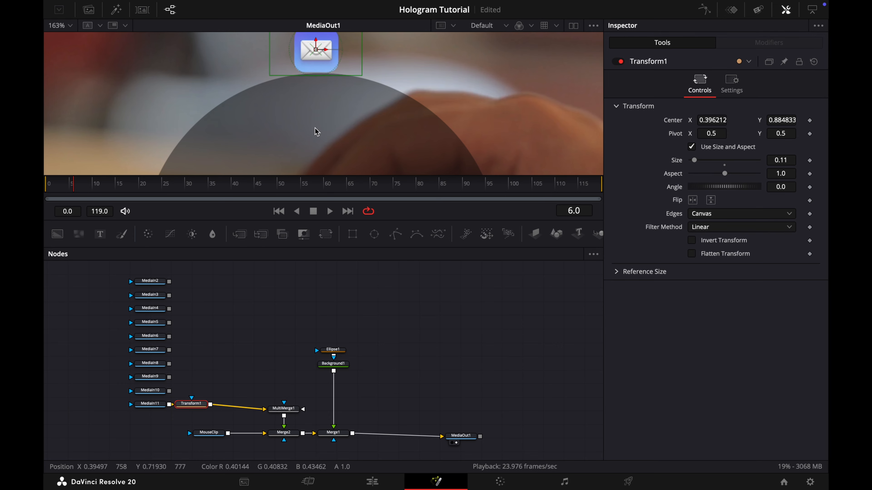
pyautogui.scroll(2, 317, 132)
pyautogui.scroll(3, 316, 132)
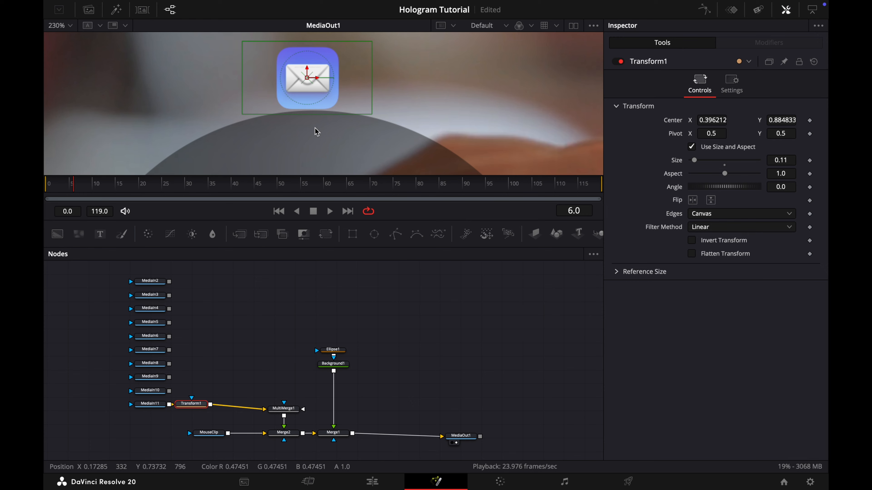
pyautogui.moveTo(307, 78); pyautogui.dragTo(311, 79)
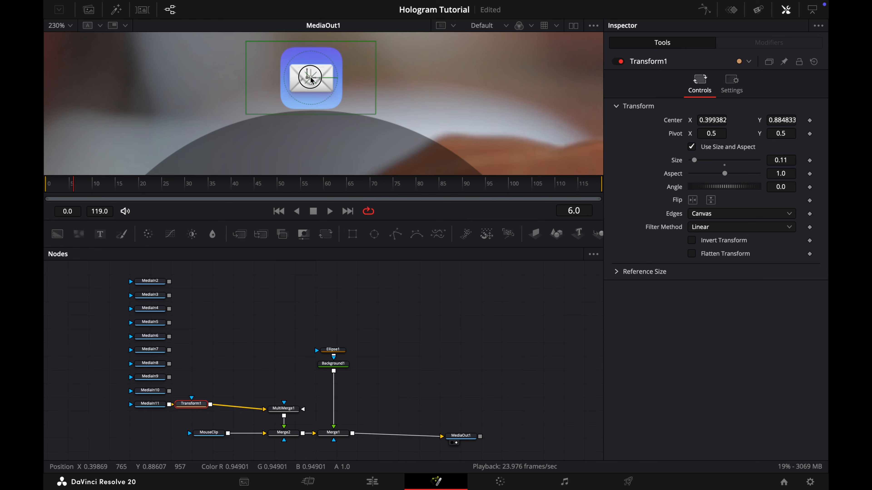
pyautogui.press('super+s')
pyautogui.moveTo(311, 82); pyautogui.dragTo(314, 82)
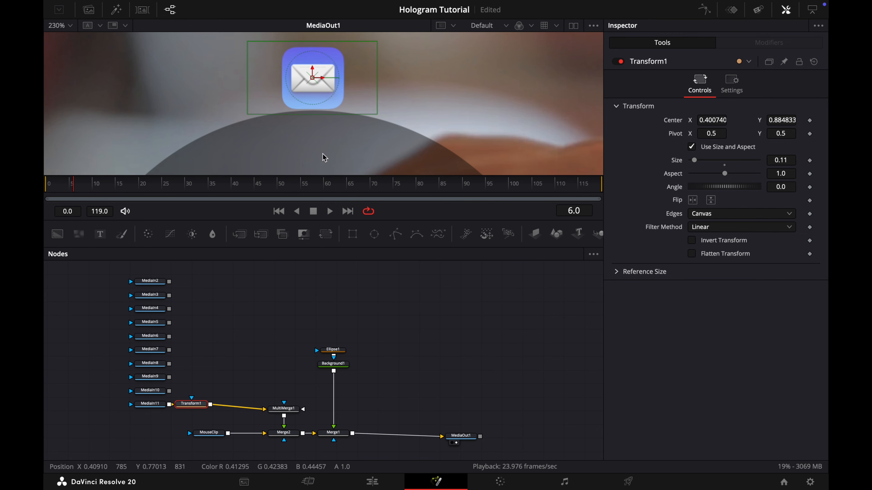
# Give the viewer more height and move the Transform1 node away from MediaIn11 to leave room for another node.
pyautogui.scroll(-8, 324, 157)
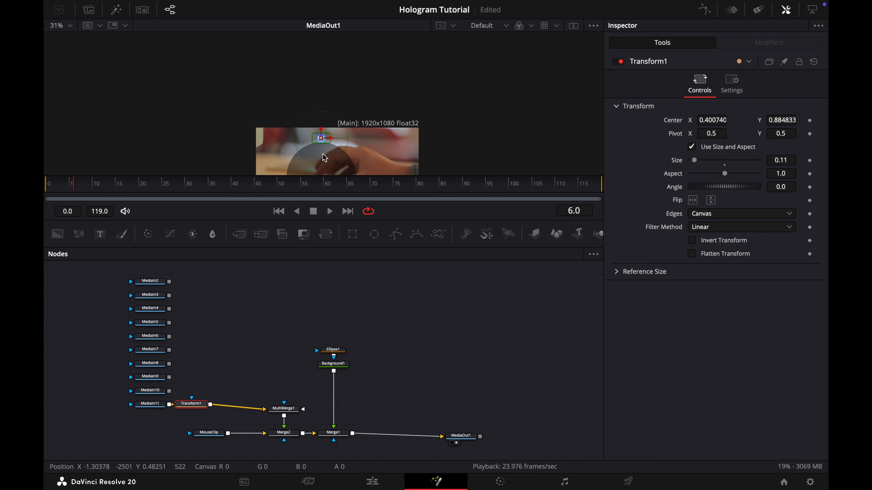
pyautogui.moveTo(332, 222); pyautogui.dragTo(332, 259)
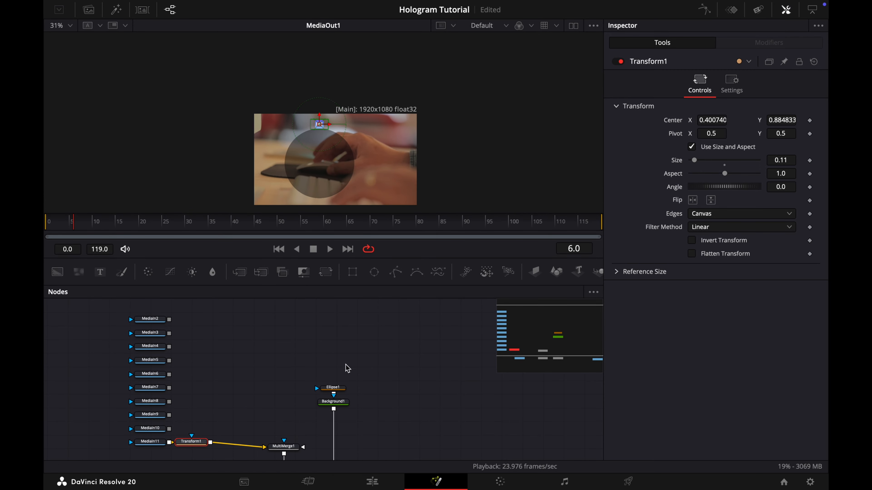
pyautogui.scroll(-3, 379, 406)
pyautogui.scroll(-3, 379, 406)
pyautogui.moveTo(212, 417); pyautogui.dragTo(245, 417)
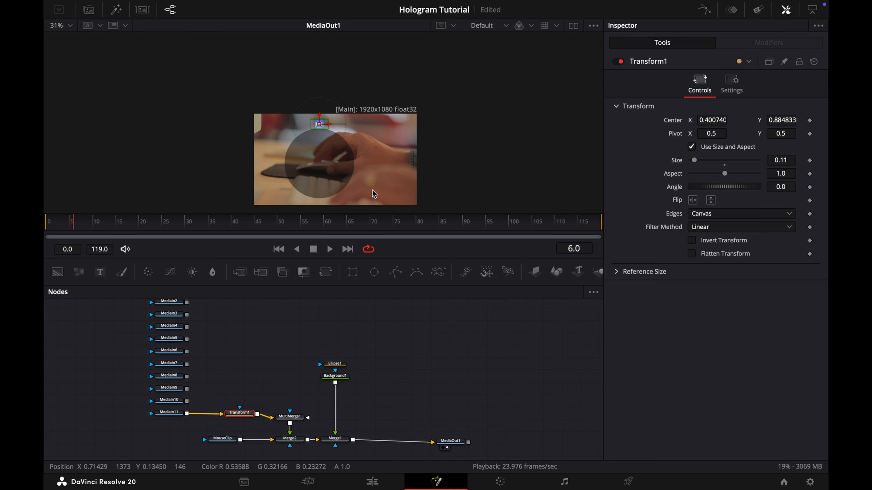
pyautogui.scroll(10, 374, 194)
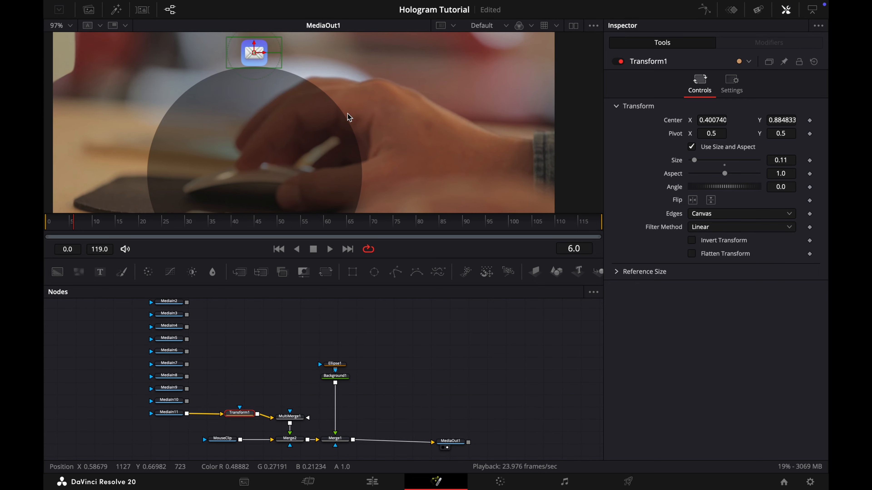
# Insert a Soft Glow node between MediaIn11 and Transform1, with gain 0.5 and glow size 50.
pyautogui.click(170, 413)
pyautogui.hotkey('shift', 'space')
pyautogui.write('softg')
pyautogui.press('Return')
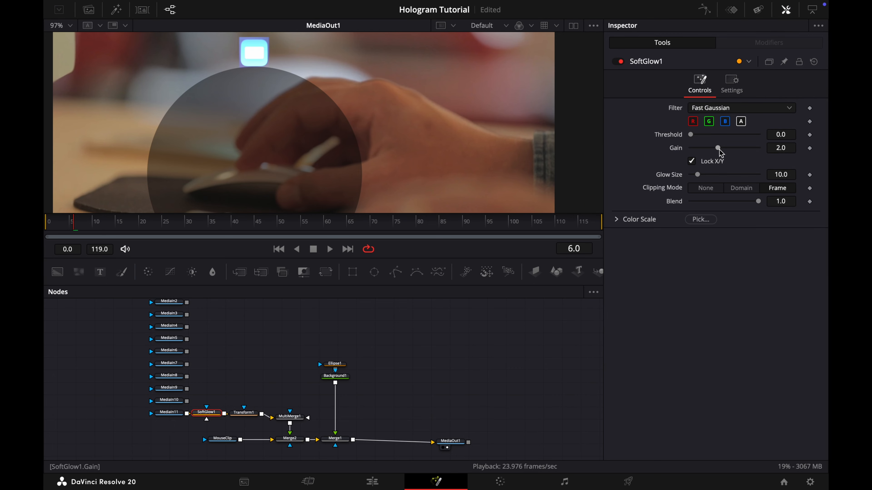
pyautogui.moveTo(718, 149); pyautogui.dragTo(699, 150)
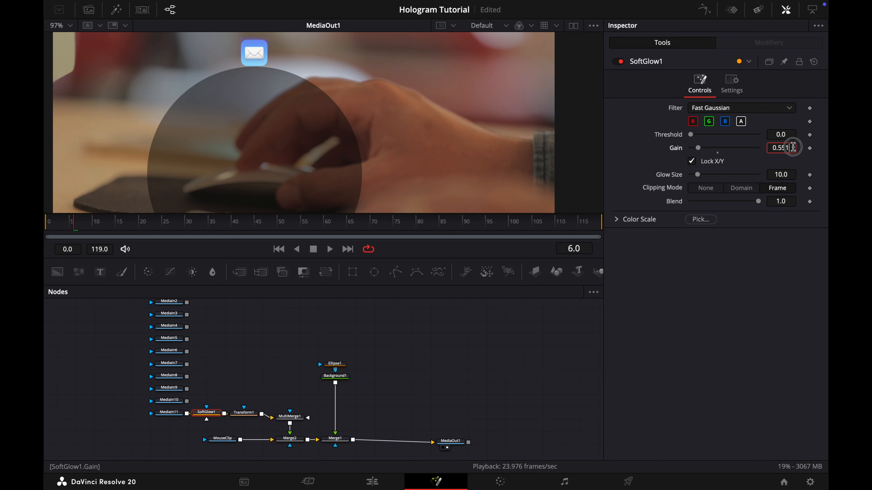
pyautogui.press('Tab')
pyautogui.press('Tab')
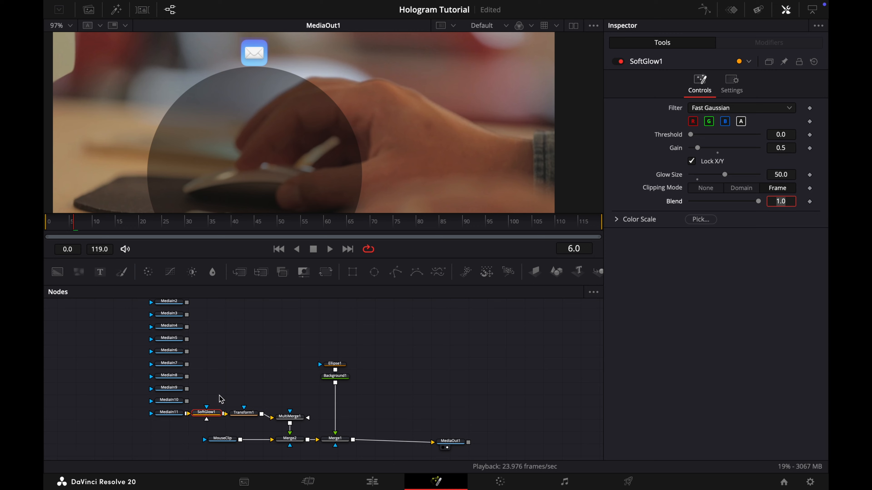
# Copy the SoftGlow1 and Transform1 nodes and paste a pair beside each of MediaIn10, MediaIn9, MediaIn8 and MediaIn7.
pyautogui.moveTo(205, 389); pyautogui.dragTo(251, 432)
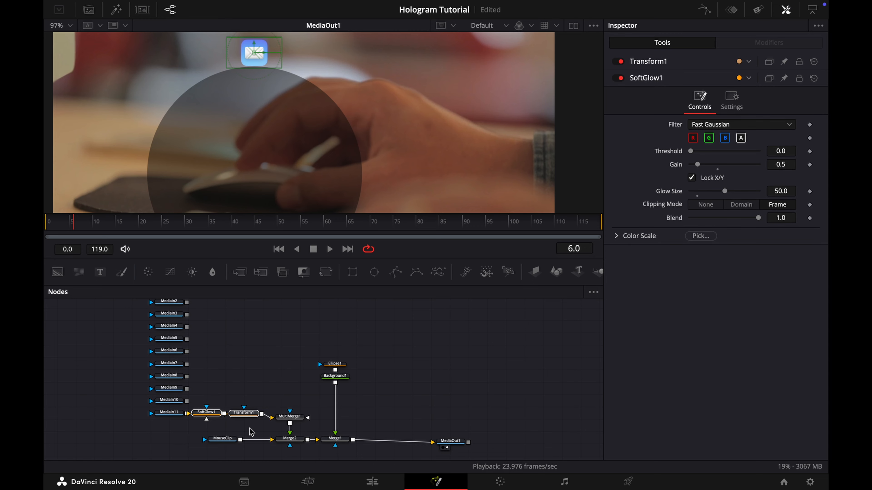
pyautogui.hotkey('ctrl', 'c')
pyautogui.click(176, 401)
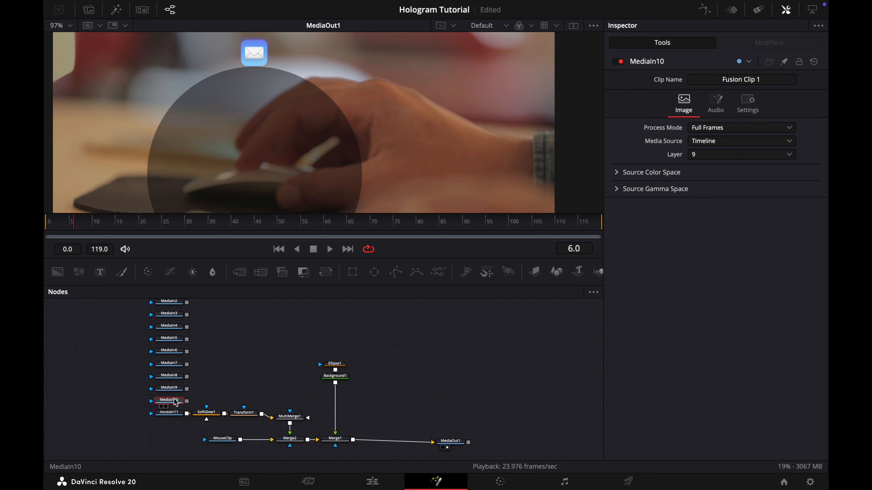
pyautogui.hotkey('ctrl', 'v')
pyautogui.click(174, 389)
pyautogui.hotkey('ctrl', 'v')
pyautogui.click(173, 378)
pyautogui.hotkey('ctrl', 'v')
pyautogui.click(172, 364)
pyautogui.hotkey('ctrl', 'v')
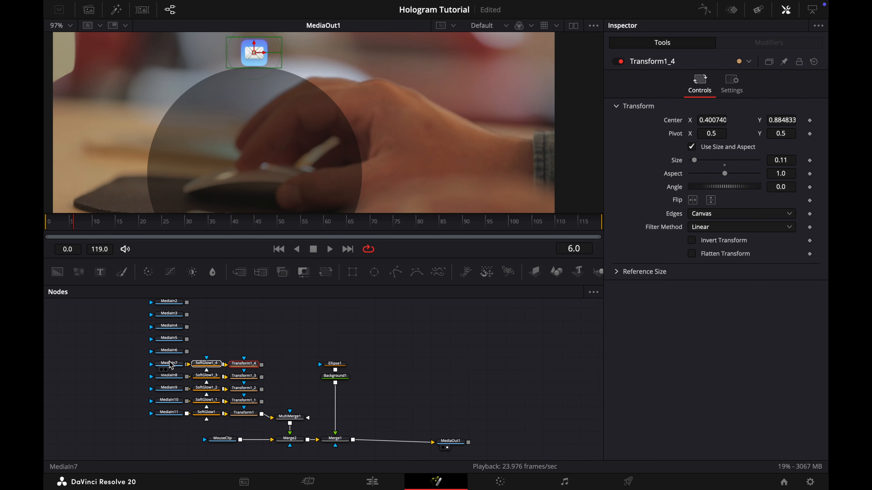
# Paste the copied Soft Glow and Transform pair beside each of MediaIn6, MediaIn5, MediaIn4, MediaIn3 and MediaIn2.
pyautogui.click(170, 352)
pyautogui.hotkey('ctrl', 'v')
pyautogui.click(170, 339)
pyautogui.hotkey('ctrl', 'v')
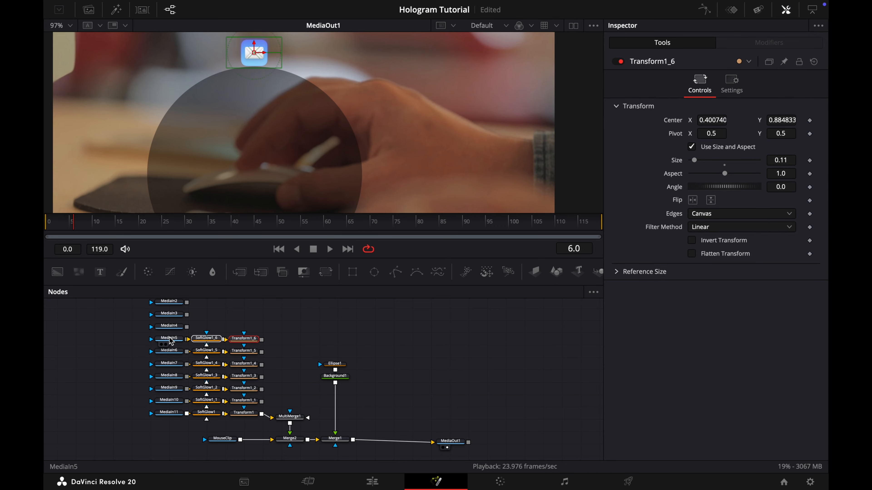
pyautogui.click(175, 329)
pyautogui.hotkey('ctrl', 'v')
pyautogui.scroll(1, 175, 329)
pyautogui.click(177, 330)
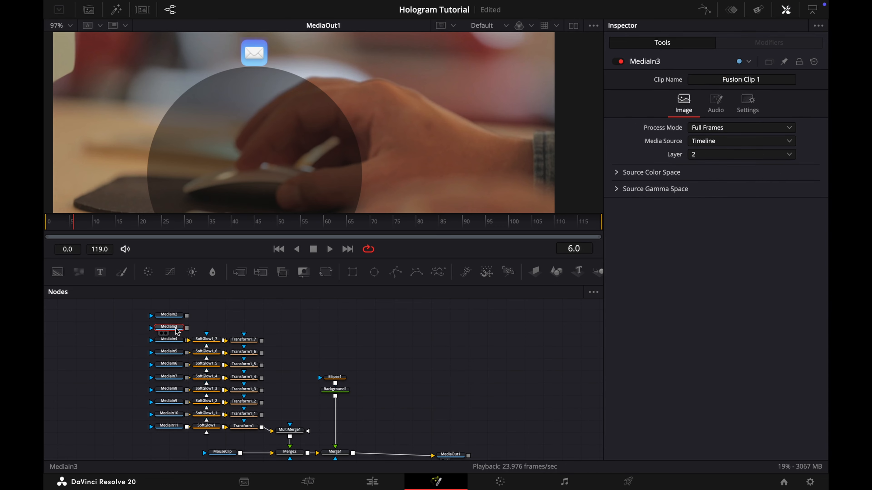
pyautogui.hotkey('ctrl', 'v')
pyautogui.scroll(1, 176, 317)
pyautogui.click(176, 316)
pyautogui.hotkey('ctrl', 'v')
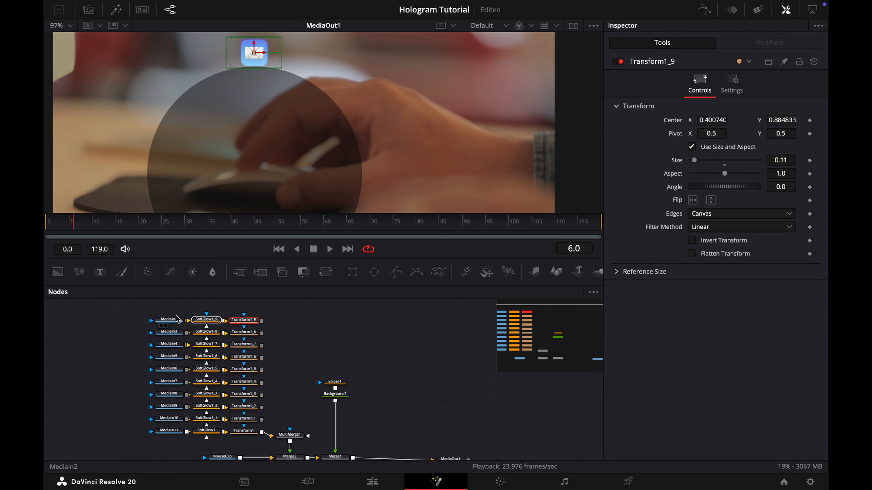
# Move the MediaIn2 to MediaIn11 column away from the glow nodes, and connect each unlinked media node to its matching Soft Glow.
pyautogui.moveTo(166, 303); pyautogui.dragTo(160, 448)
pyautogui.moveTo(177, 321); pyautogui.dragTo(129, 319)
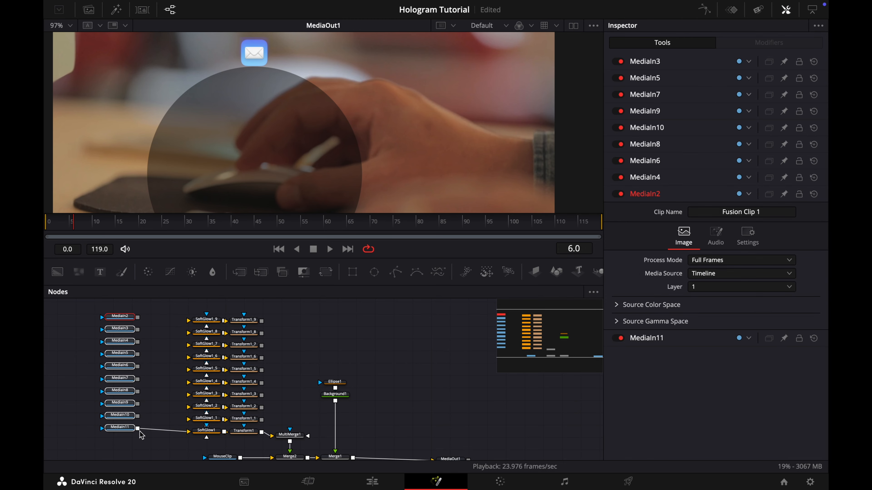
pyautogui.moveTo(138, 418); pyautogui.dragTo(188, 419)
pyautogui.moveTo(137, 404); pyautogui.dragTo(188, 395)
pyautogui.moveTo(138, 380); pyautogui.dragTo(172, 382)
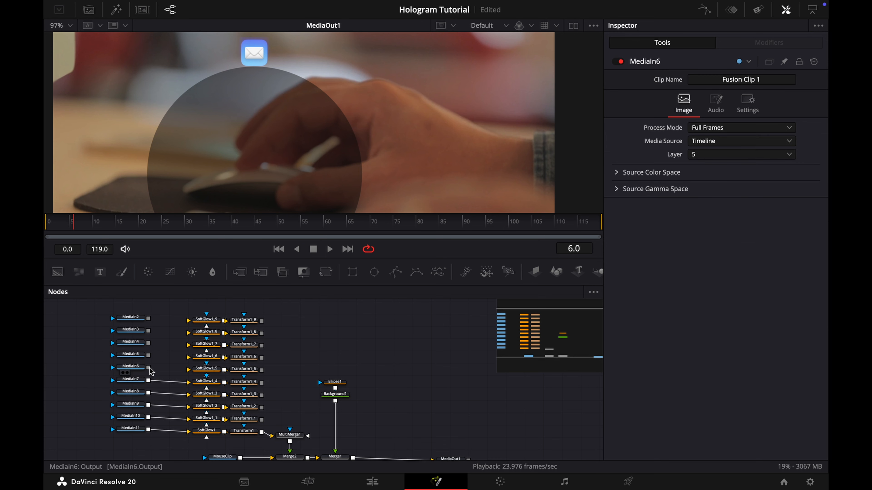
pyautogui.moveTo(149, 368); pyautogui.dragTo(207, 321)
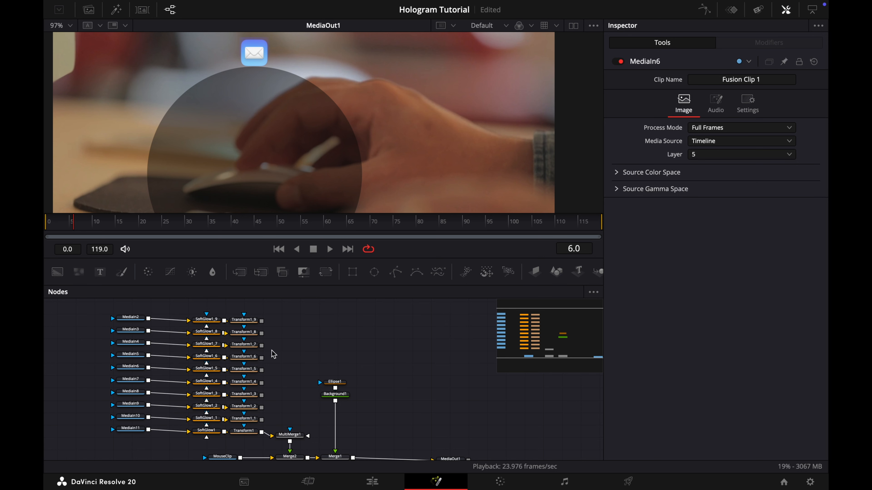
# Connect Transform1_1 to MultiMerge1 and set the Transform1_1 node's angle to 36.
pyautogui.moveTo(262, 420); pyautogui.dragTo(295, 440)
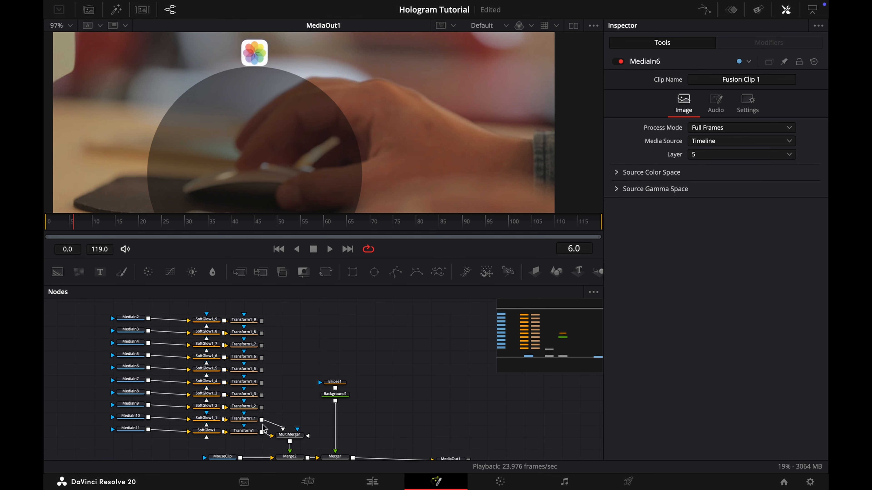
pyautogui.click(255, 422)
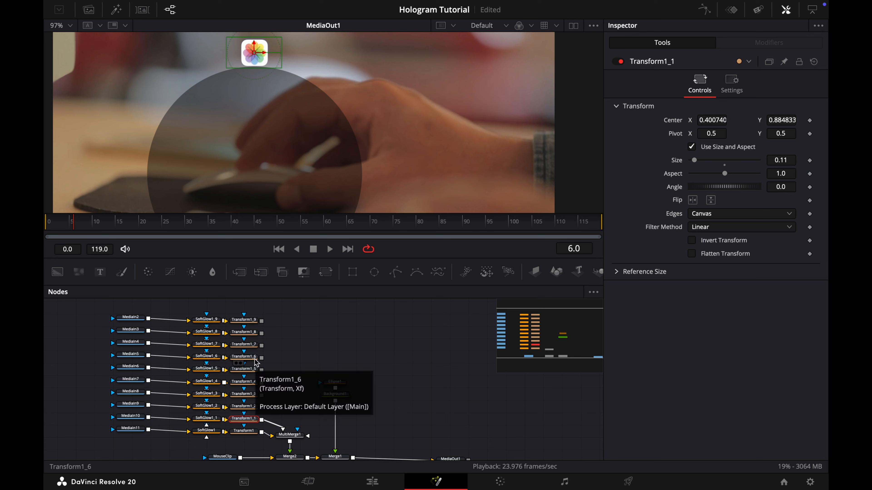
pyautogui.scroll(-3, 345, 142)
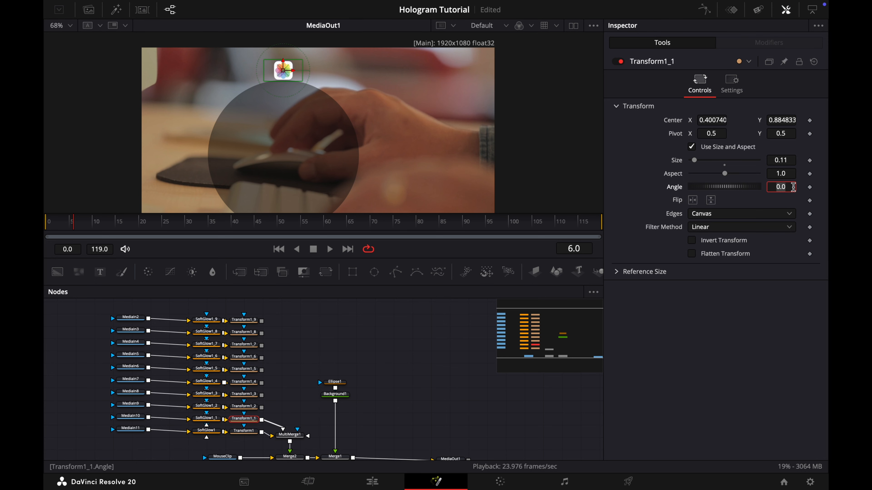
pyautogui.press('Tab')
# Position the rotated Photos icon along the circle's upper-left edge, centred at about X 0.259, Y 0.801.
pyautogui.scroll(10, 335, 197)
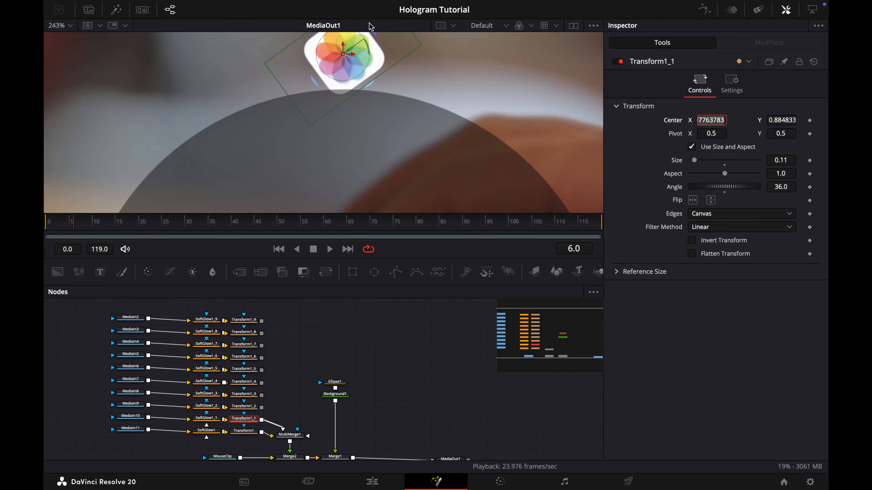
pyautogui.moveTo(343, 54); pyautogui.dragTo(163, 124)
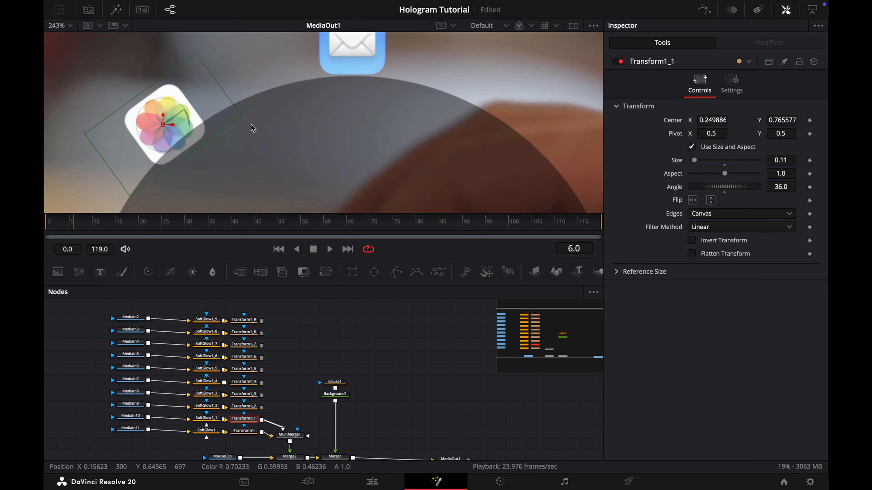
pyautogui.scroll(-2, 251, 125)
pyautogui.hscroll(-2, 251, 125)
pyautogui.moveTo(191, 96); pyautogui.dragTo(203, 75)
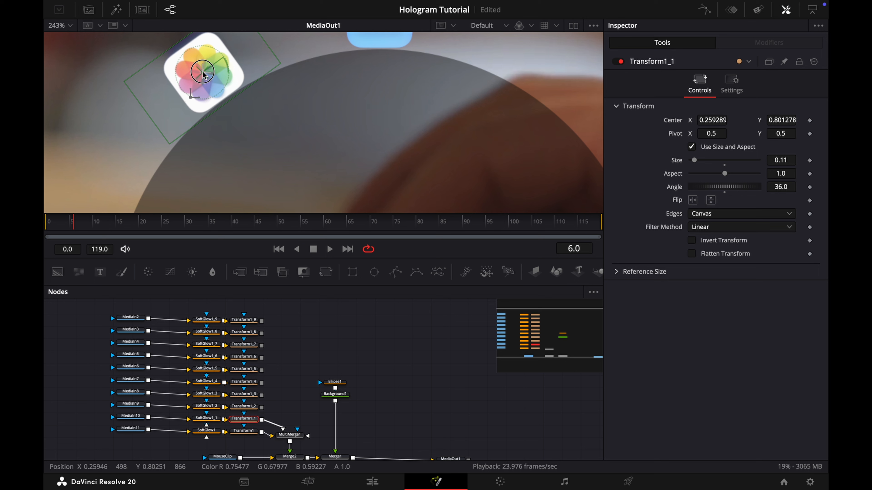
pyautogui.scroll(-4, 301, 160)
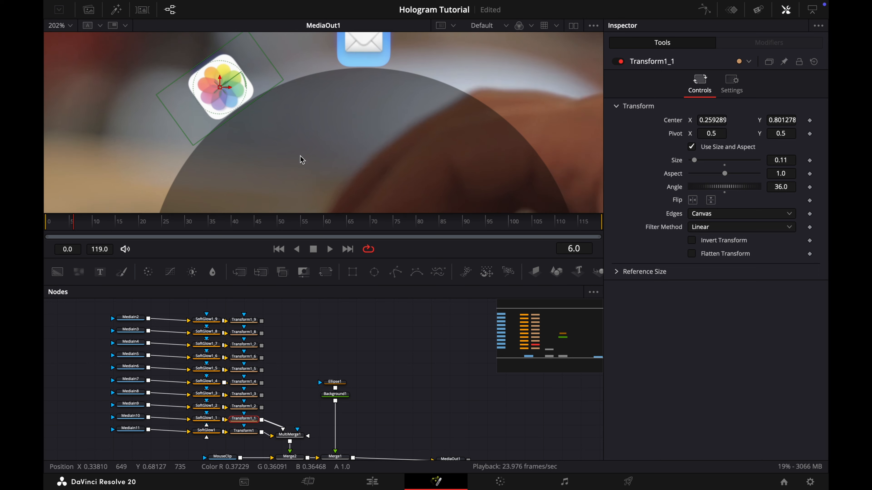
# Connect Transform1_2 to MultiMerge1 and set its angle to 72.
pyautogui.scroll(-3, 301, 160)
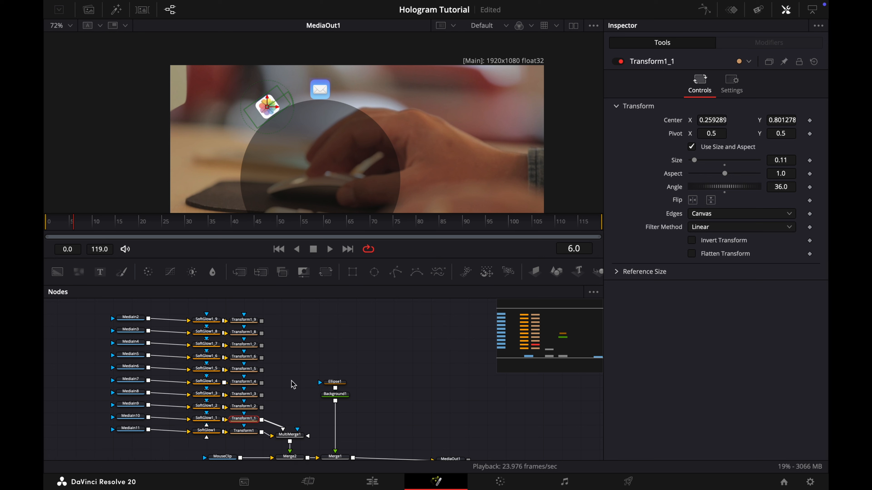
pyautogui.moveTo(262, 408); pyautogui.dragTo(294, 436)
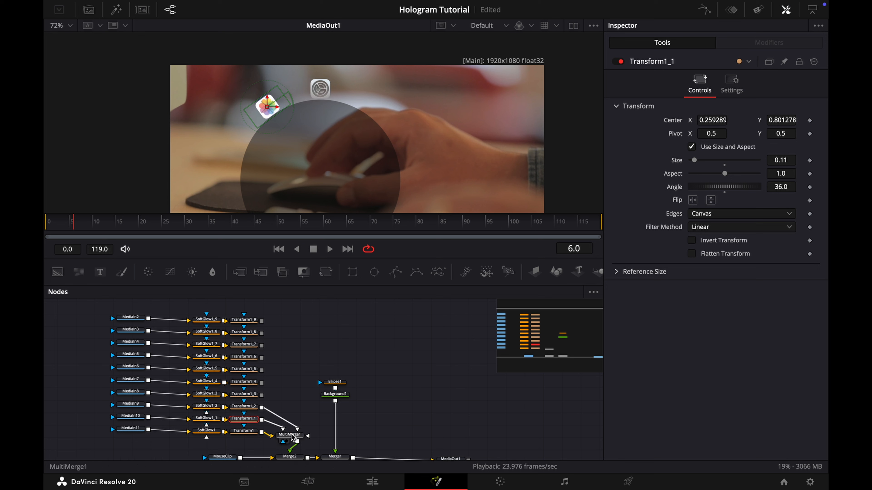
pyautogui.click(243, 406)
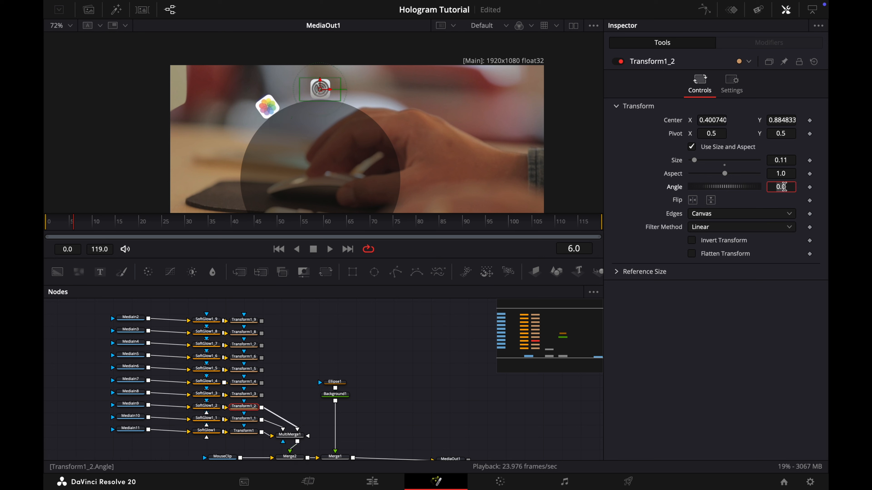
pyautogui.click(784, 187)
pyautogui.write('72')
# Position the rotated System Settings icon along the circle's left edge, below the Photos icon.
pyautogui.moveTo(320, 89); pyautogui.dragTo(233, 151)
pyautogui.scroll(10, 306, 174)
pyautogui.hscroll(-3, 305, 175)
pyautogui.moveTo(181, 99); pyautogui.dragTo(184, 103)
pyautogui.scroll(-10, 296, 162)
pyautogui.scroll(-2, 296, 163)
# Connect Transform1_3 to MultiMerge1 and set its angle to 108.
pyautogui.moveTo(262, 396); pyautogui.dragTo(291, 434)
pyautogui.click(243, 394)
pyautogui.doubleClick(786, 188)
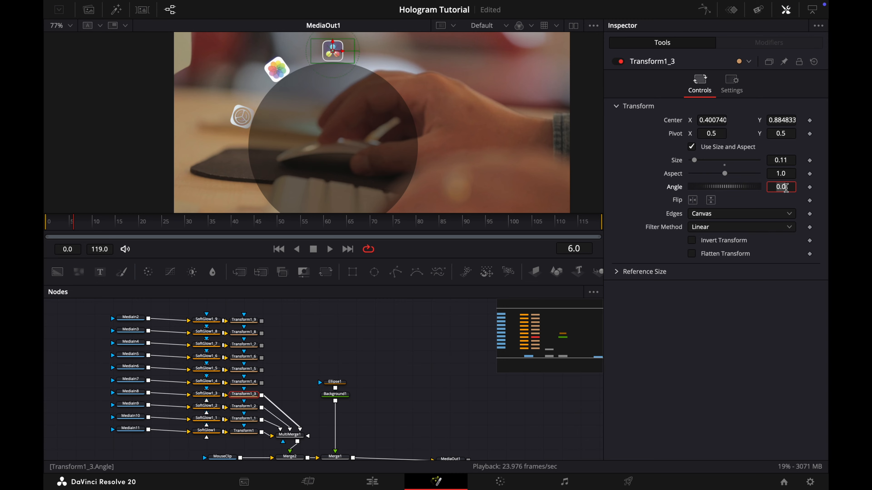
pyautogui.write('108')
pyautogui.press('Tab')
# Position the rotated DaVinci Resolve icon along the circle's lower-left edge, centred at about X 0.173, Y 0.323.
pyautogui.moveTo(333, 51); pyautogui.dragTo(239, 171)
pyautogui.scroll(10, 307, 158)
pyautogui.moveTo(180, 155); pyautogui.dragTo(200, 140)
pyautogui.scroll(-2, 196, 161)
pyautogui.scroll(-10, 288, 152)
# Connect Transform1_4 to MultiMerge1 and set its angle to 144.
pyautogui.moveTo(261, 382); pyautogui.dragTo(292, 435)
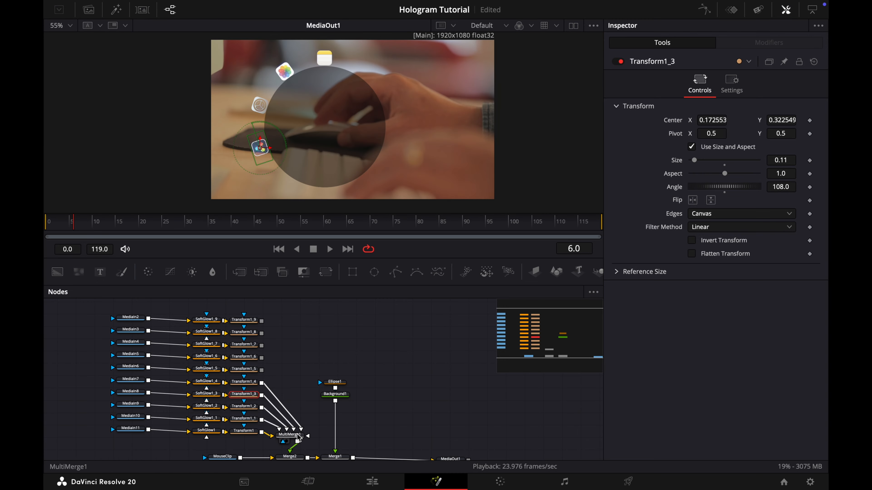
pyautogui.click(251, 382)
pyautogui.doubleClick(784, 187)
pyautogui.write('144')
pyautogui.press('Tab')
# Position the rotated Notes icon below the DaVinci Resolve icon along the circle, centred at about X 0.256, Y 0.115.
pyautogui.moveTo(324, 58); pyautogui.dragTo(263, 167)
pyautogui.scroll(10, 299, 191)
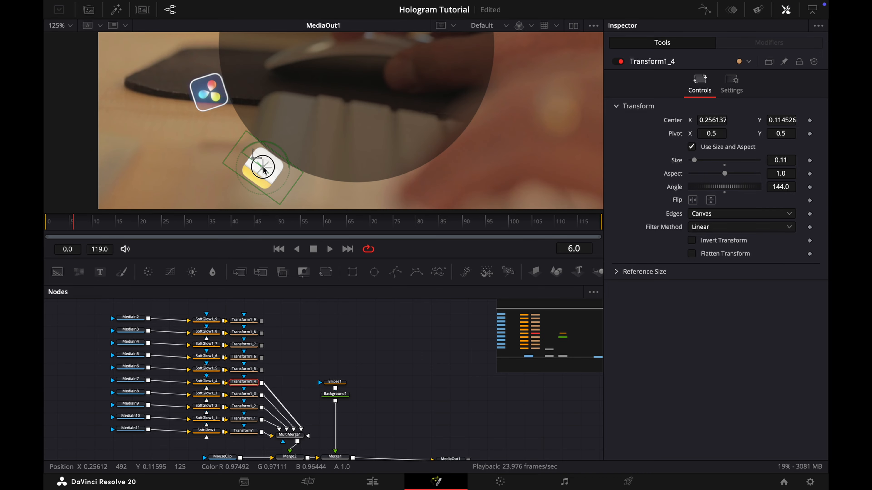
pyautogui.scroll(-6, 345, 108)
# Connect Transform1_5 to MultiMerge1 and set its angle to 180.
pyautogui.click(243, 369)
pyautogui.doubleClick(783, 187)
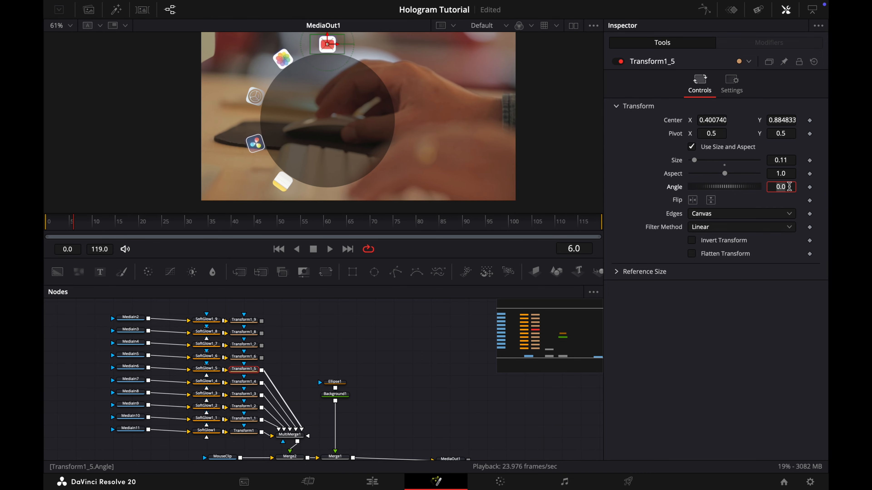
pyautogui.write('180')
pyautogui.press('Tab')
# Position the upside-down Transform1_5 icon directly beneath the circle, centred at about X 0.402, Y 0.024.
pyautogui.moveTo(327, 44); pyautogui.dragTo(322, 196)
pyautogui.scroll(10, 326, 130)
pyautogui.scroll(-8, 325, 131)
pyautogui.moveTo(316, 147); pyautogui.dragTo(333, 151)
pyautogui.scroll(-10, 432, 146)
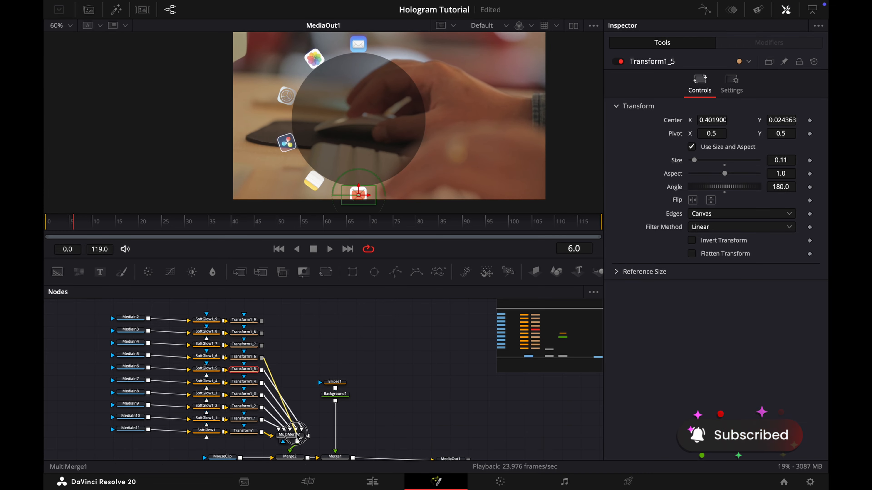
# Connect Transform1_6 to MultiMerge1 and set its angle to 216.
pyautogui.click(255, 357)
pyautogui.doubleClick(781, 187)
pyautogui.write('216')
# Position the rotated App Store icon along the circle's lower-right edge, mirroring the Notes icon.
pyautogui.scroll(6, 382, 140)
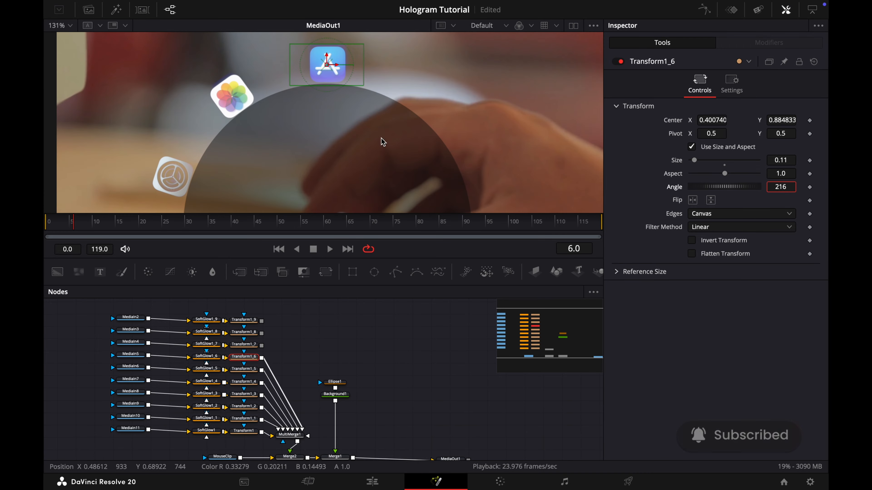
pyautogui.moveTo(329, 64); pyautogui.dragTo(358, 132)
pyautogui.scroll(-9, 423, 98)
pyautogui.moveTo(406, 107); pyautogui.dragTo(452, 186)
pyautogui.scroll(10, 453, 189)
pyautogui.moveTo(409, 163); pyautogui.dragTo(420, 170)
pyautogui.scroll(-10, 421, 171)
# Connect Transform1_7 to MultiMerge1 and set its angle to 252.
pyautogui.click(243, 344)
pyautogui.click(786, 185)
pyautogui.write('252')
pyautogui.press('Tab')
# Position the rotated Music icon along the circle's right edge, above the App Store icon and opposite the DaVinci Resolve icon.
pyautogui.scroll(10, 452, 146)
pyautogui.moveTo(399, 49); pyautogui.dragTo(453, 107)
pyautogui.scroll(-10, 453, 109)
# Set the Transform1_8 node's angle to 288.
pyautogui.click(244, 332)
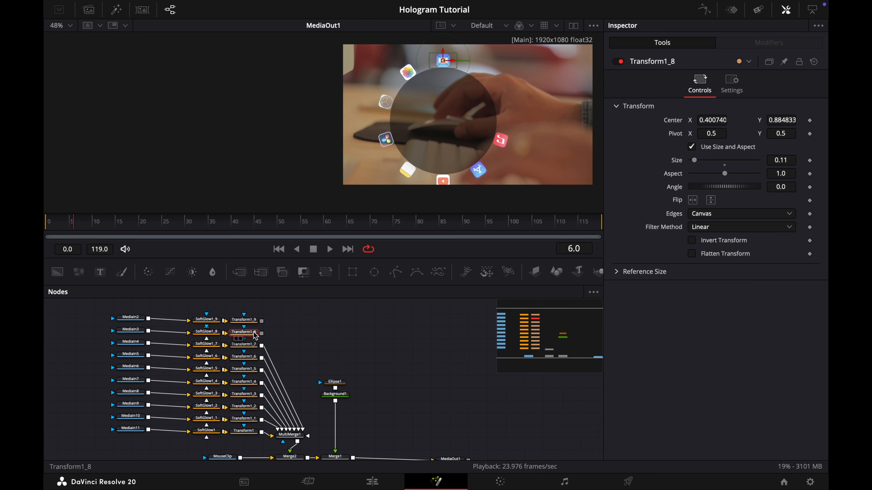
pyautogui.click(785, 187)
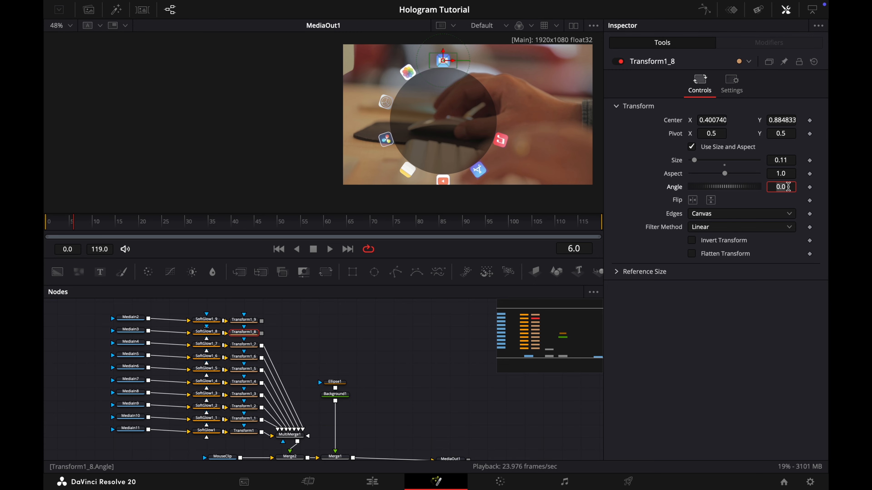
pyautogui.write('288')
pyautogui.press('Tab')
# Connect Transform1_8 to MultiMerge1 and position its teal icon along the circle's upper-right edge, centred at about X 0.633, Y 0.590.
pyautogui.moveTo(443, 60); pyautogui.dragTo(496, 98)
pyautogui.scroll(5, 487, 115)
pyautogui.scroll(-2, 267, 344)
pyautogui.moveTo(262, 312); pyautogui.dragTo(294, 415)
pyautogui.scroll(6, 515, 84)
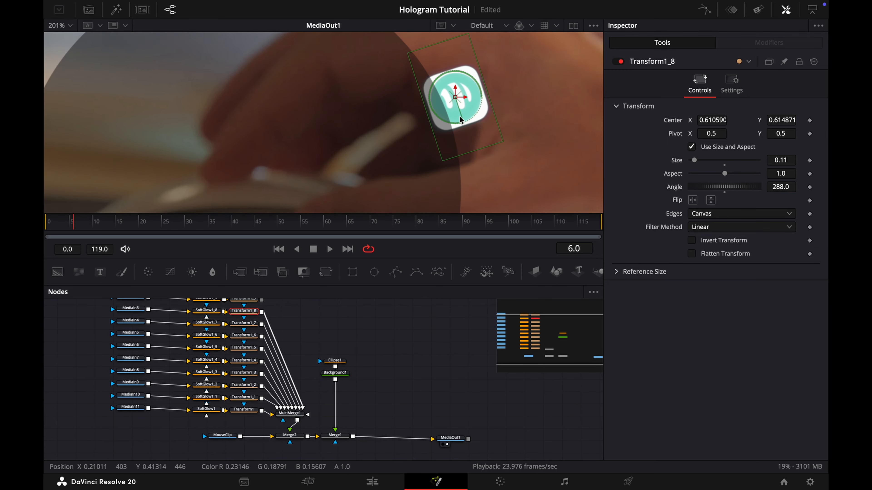
pyautogui.moveTo(449, 102); pyautogui.dragTo(476, 106)
pyautogui.scroll(4, 471, 116)
pyautogui.scroll(-10, 539, 124)
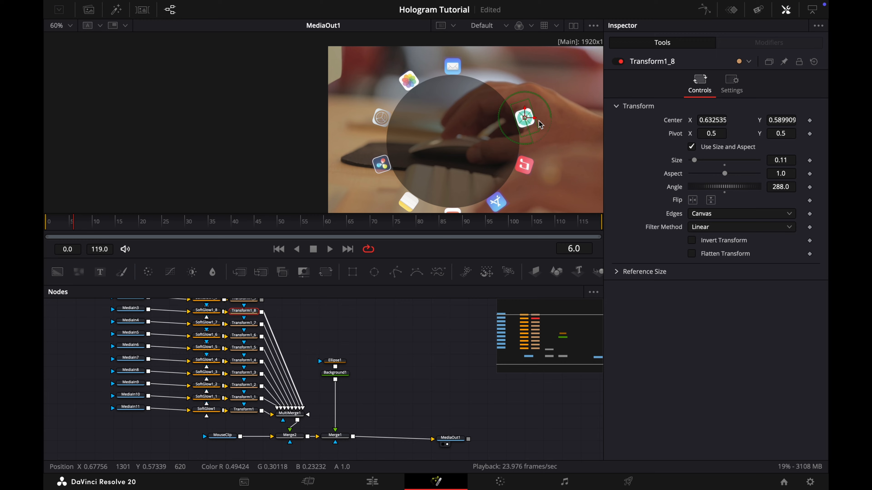
# Connect Transform1_9 to MultiMerge1 and set its angle to 324.
pyautogui.scroll(2, 309, 343)
pyautogui.moveTo(263, 320); pyautogui.dragTo(293, 435)
pyautogui.click(246, 318)
pyautogui.write('324')
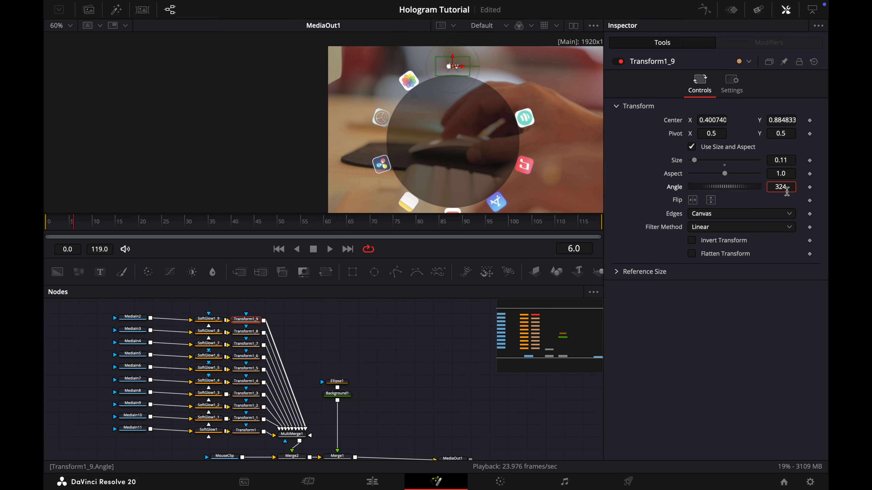
pyautogui.press('Tab')
# Position the rotated Apple TV icon between the Mail and teal icons, centred at about X 0.543, Y 0.798.
pyautogui.moveTo(452, 66); pyautogui.dragTo(476, 60)
pyautogui.scroll(5, 505, 89)
pyautogui.scroll(-8, 462, 120)
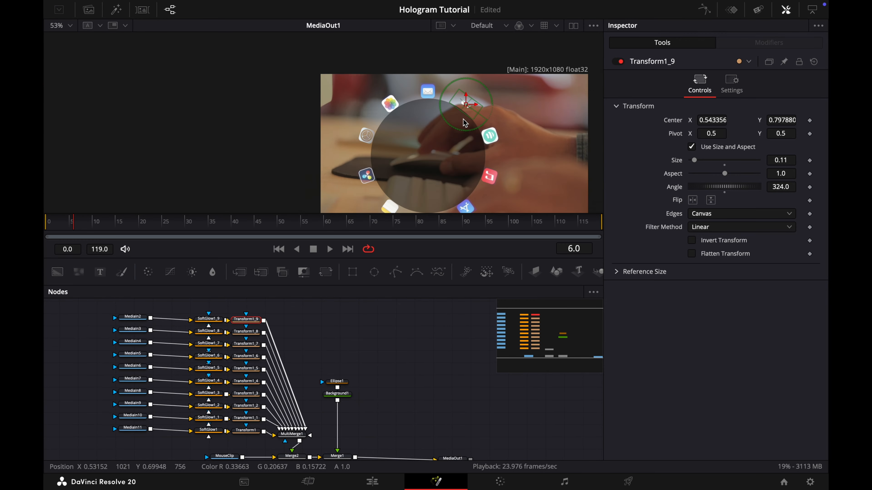
pyautogui.scroll(-2, 381, 365)
# Move the row of MouseClip, Merge2, Merge1 and MediaOut1 nodes farther below MultiMerge1 to make room.
pyautogui.moveTo(221, 419); pyautogui.dragTo(469, 443)
pyautogui.moveTo(338, 430); pyautogui.dragTo(342, 455)
pyautogui.scroll(-2, 384, 403)
pyautogui.scroll(-1, 384, 402)
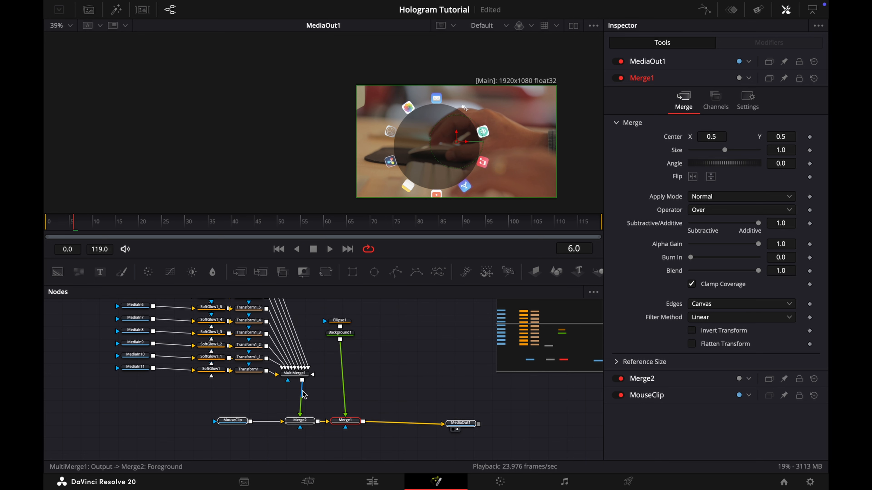
# Add a Transform node and place it on the connection between MultiMerge1 and Merge2.
pyautogui.click(302, 374)
pyautogui.hotkey('shift', 'space')
pyautogui.write('transform')
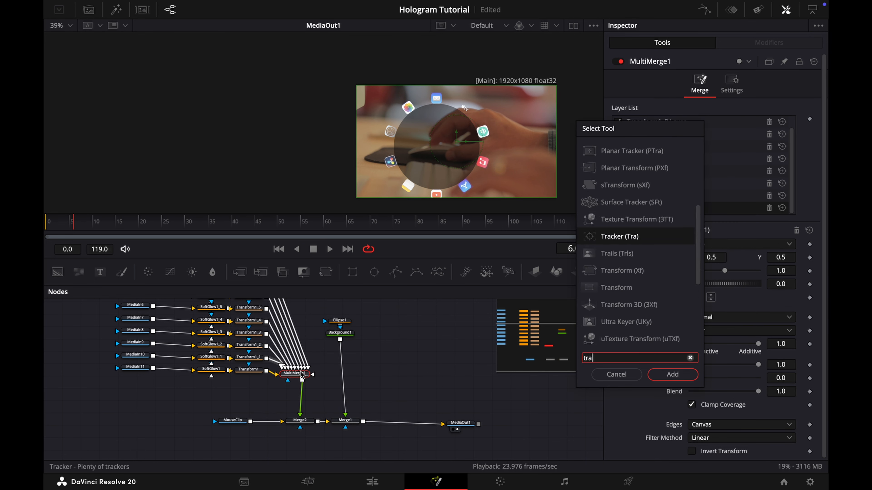
pyautogui.press('Return')
pyautogui.moveTo(331, 373); pyautogui.dragTo(301, 395)
# Try rotating the whole icon ring with Transform2 to about 36.5 degrees, and reset the angle.
pyautogui.moveTo(714, 190); pyautogui.dragTo(721, 174)
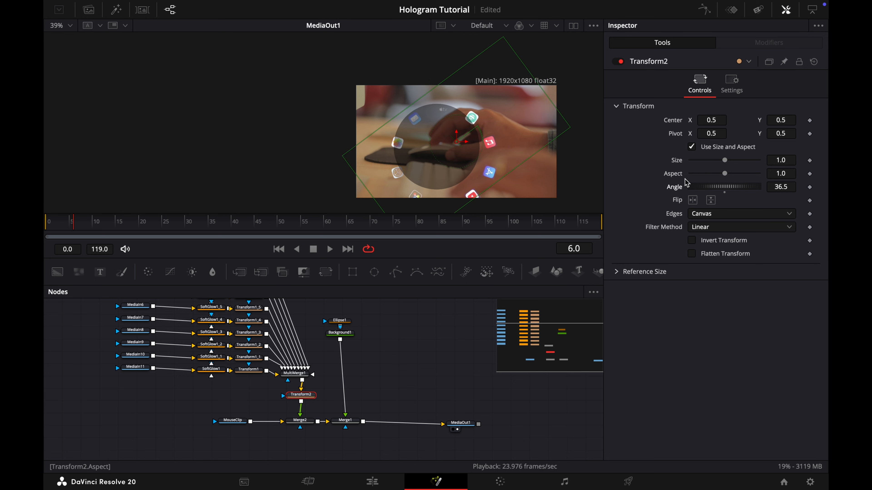
pyautogui.doubleClick(675, 189)
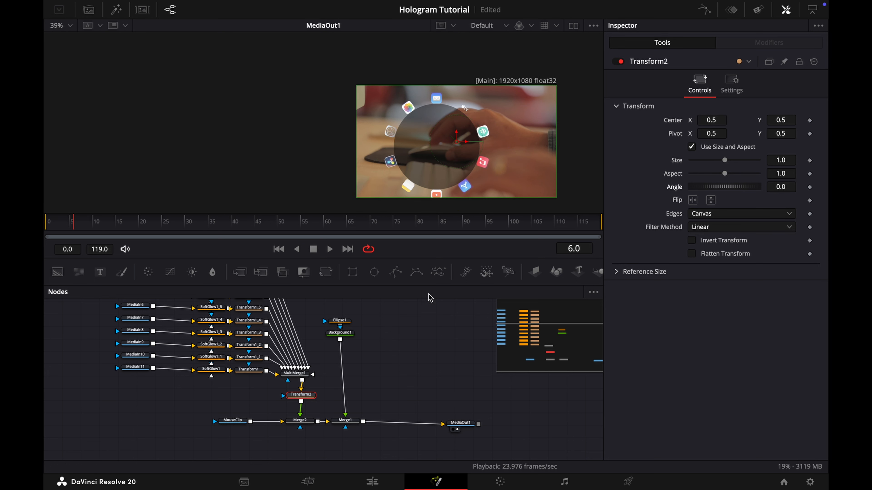
# Show the Ellipse1 mask in a second viewer beside the MediaOut1 composite.
pyautogui.click(347, 321)
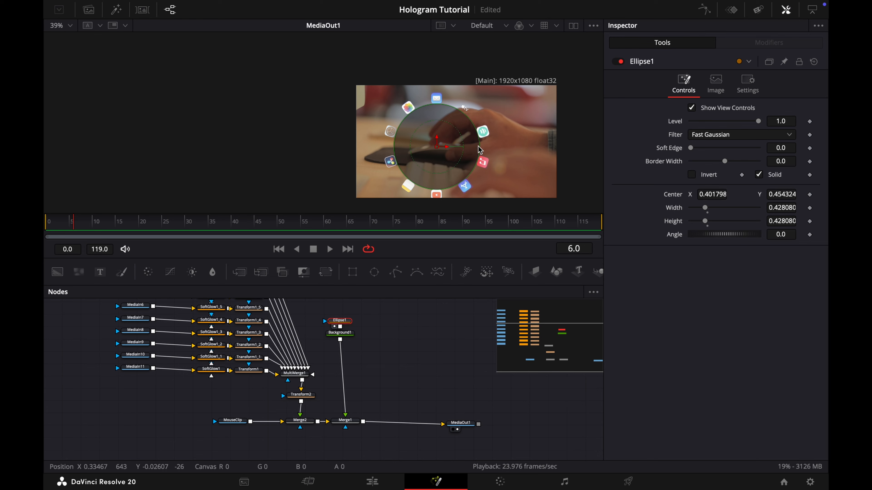
pyautogui.click(573, 26)
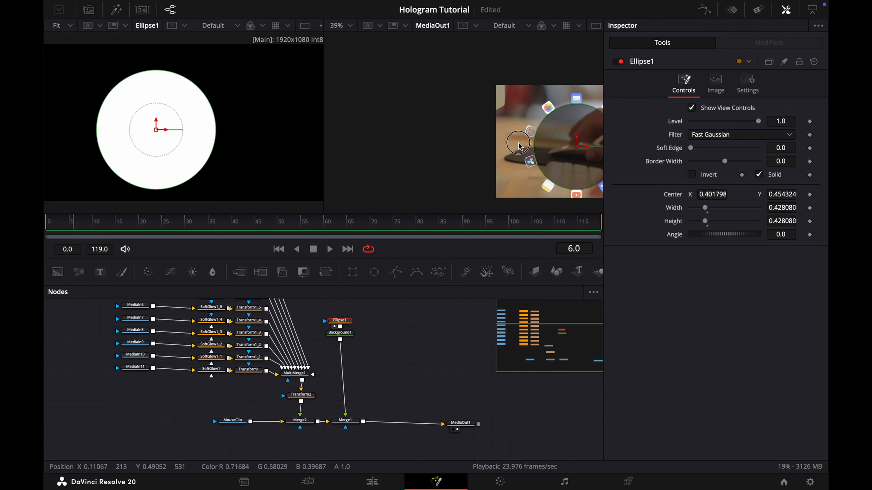
pyautogui.scroll(6, 482, 161)
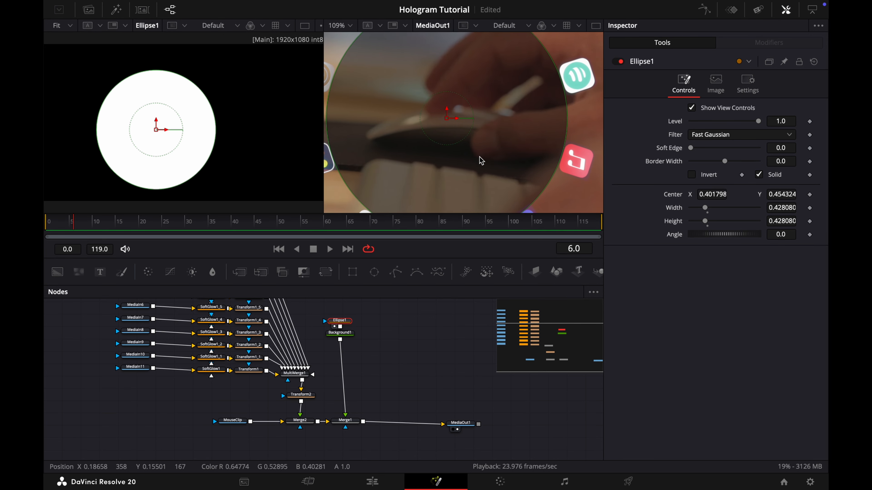
# Turn off Solid for Ellipse1 and raise its border width to 0.4.
pyautogui.click(779, 174)
pyautogui.click(790, 162)
pyautogui.write('0.3')
pyautogui.press('Tab')
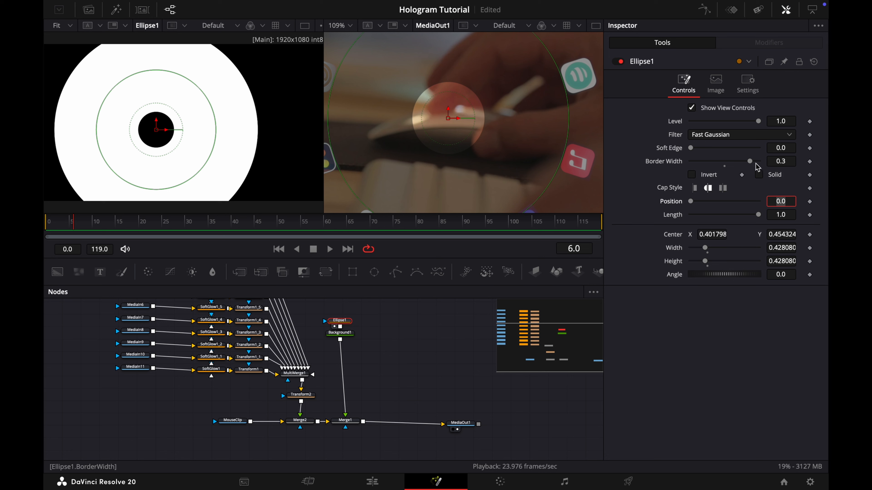
pyautogui.moveTo(750, 161); pyautogui.dragTo(762, 165)
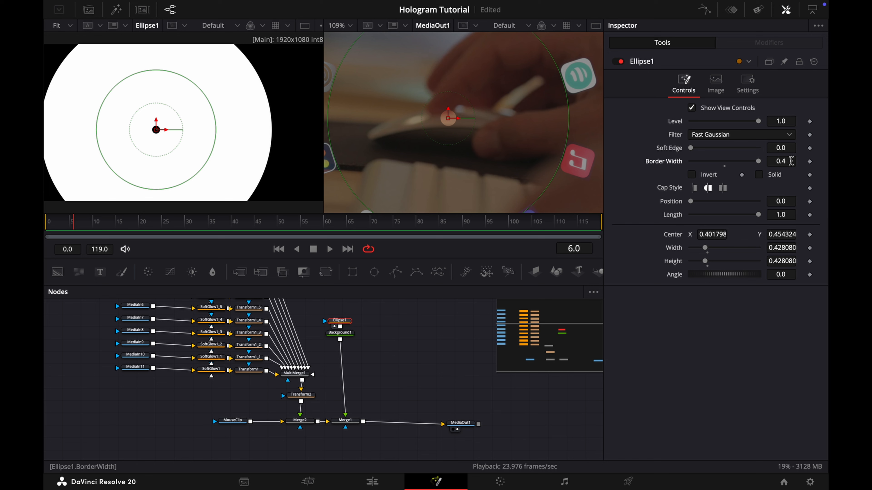
# Set Ellipse1's border width to about 0.419, leaving only a tiny hole marking the circle's centre.
pyautogui.scroll(-5, 501, 150)
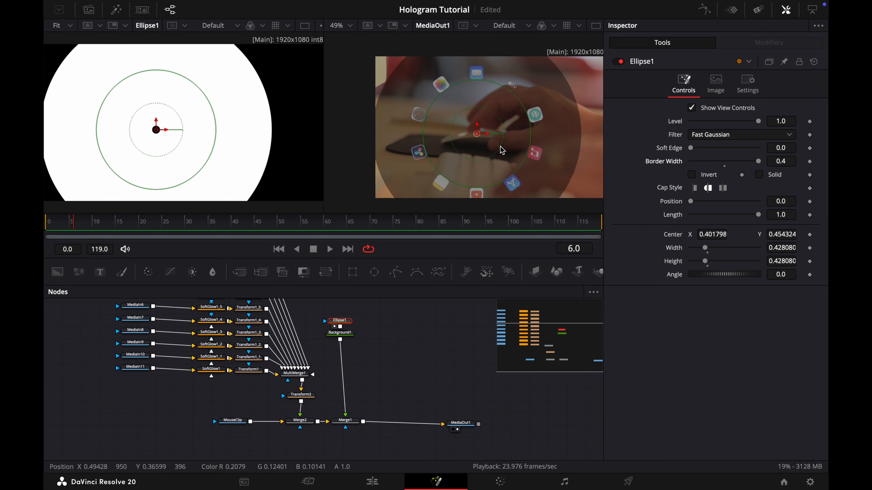
pyautogui.scroll(5, 502, 150)
pyautogui.press('BackSpace')
pyautogui.write('5')
pyautogui.press('Tab')
pyautogui.moveTo(745, 161); pyautogui.dragTo(743, 163)
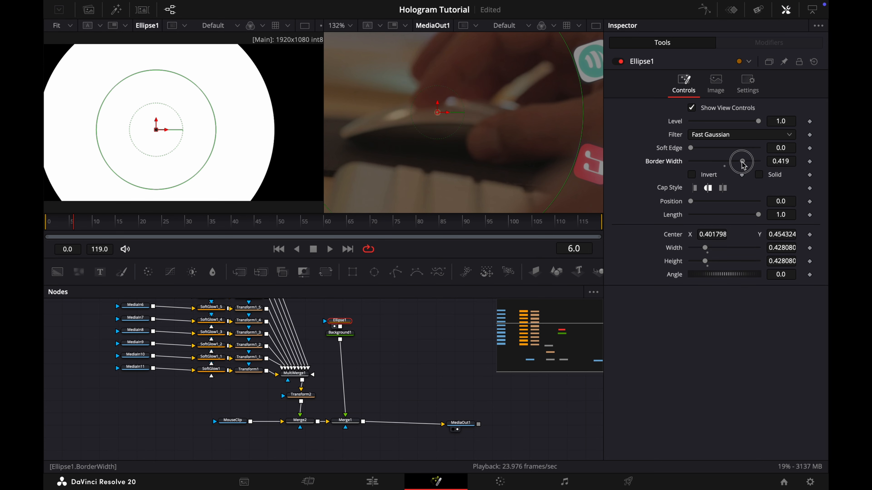
pyautogui.scroll(2, 503, 151)
pyautogui.scroll(-2, 503, 152)
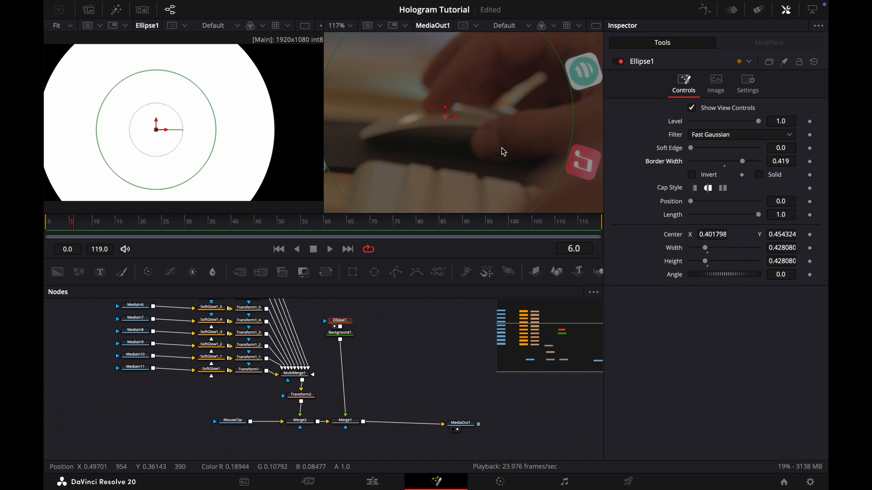
pyautogui.scroll(-3, 503, 151)
pyautogui.scroll(7, 503, 151)
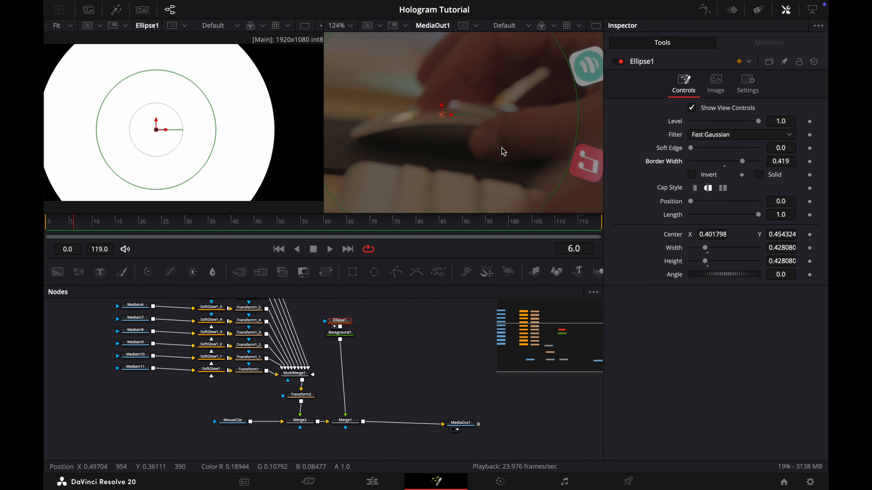
pyautogui.scroll(-6, 503, 151)
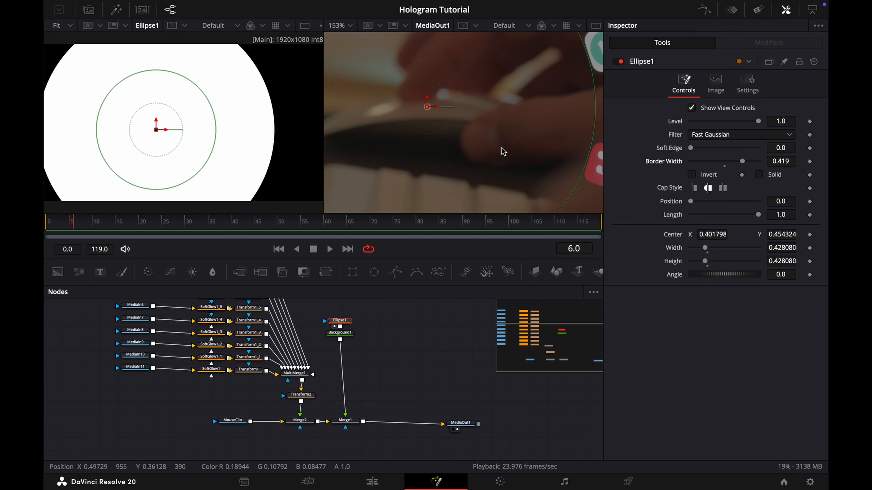
pyautogui.scroll(-2, 502, 151)
# Try moving Transform2's centre onto the circle's marked centre, and undo the move.
pyautogui.click(301, 395)
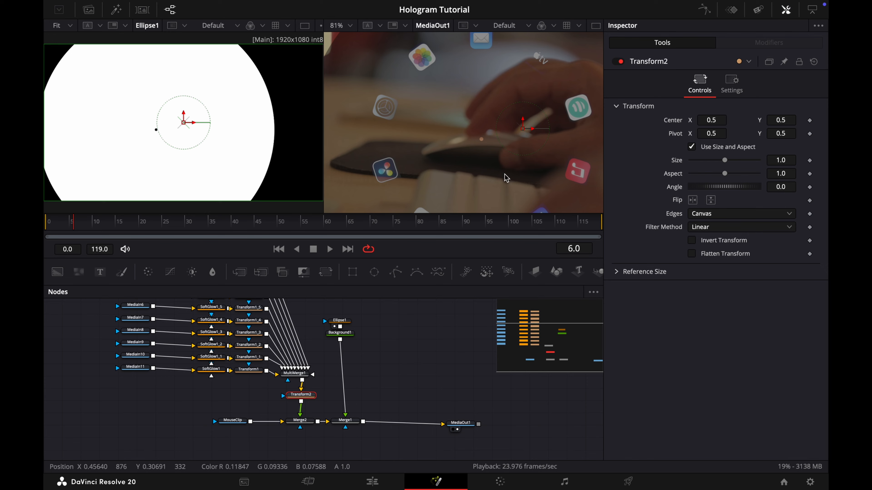
pyautogui.scroll(5, 505, 175)
pyautogui.moveTo(543, 77); pyautogui.dragTo(460, 101)
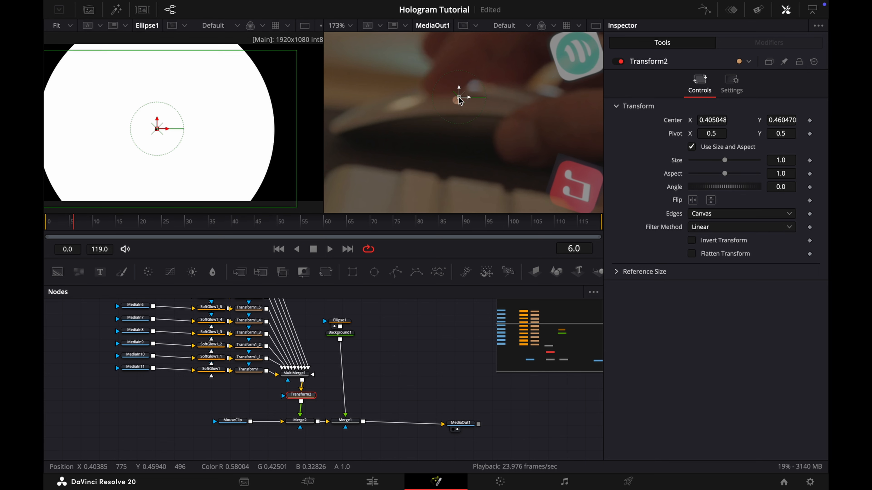
pyautogui.press('super+z')
# Place Transform2's pivot on the circle's marked centre, at about X 0.402, Y 0.454.
pyautogui.moveTo(712, 135); pyautogui.dragTo(654, 143)
pyautogui.moveTo(458, 81); pyautogui.dragTo(456, 100)
pyautogui.scroll(6, 458, 103)
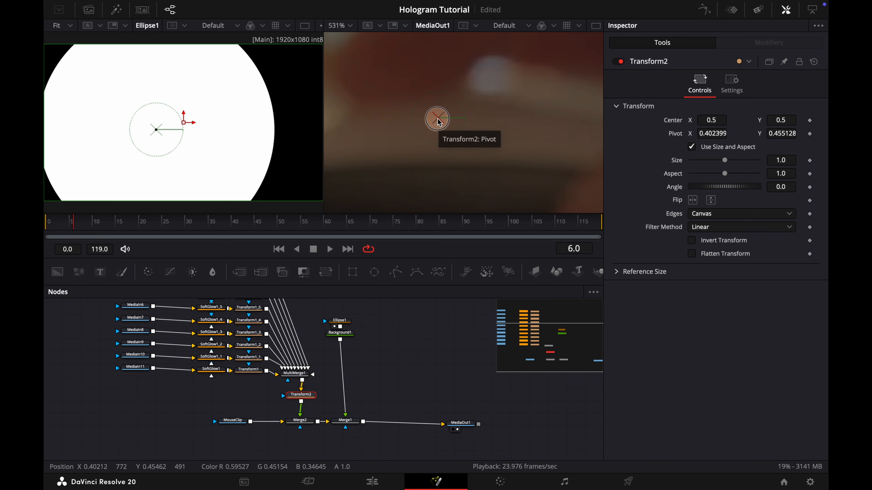
pyautogui.moveTo(441, 124); pyautogui.dragTo(437, 119)
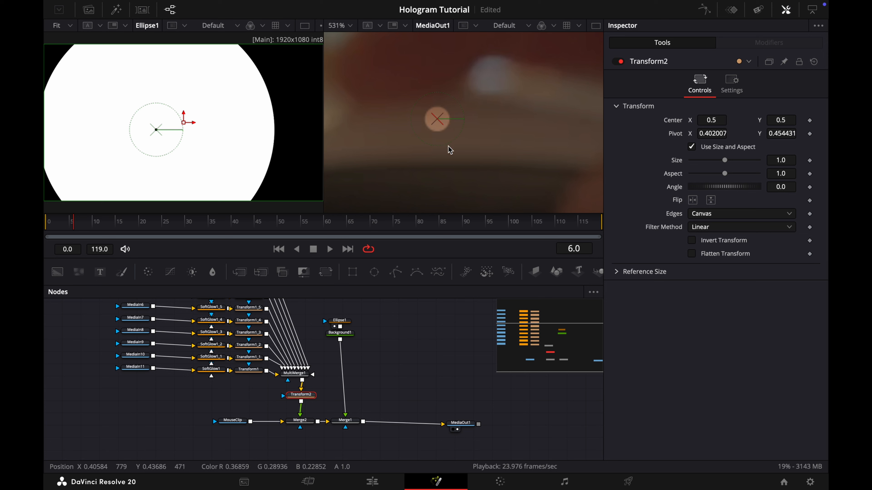
pyautogui.scroll(-8, 449, 150)
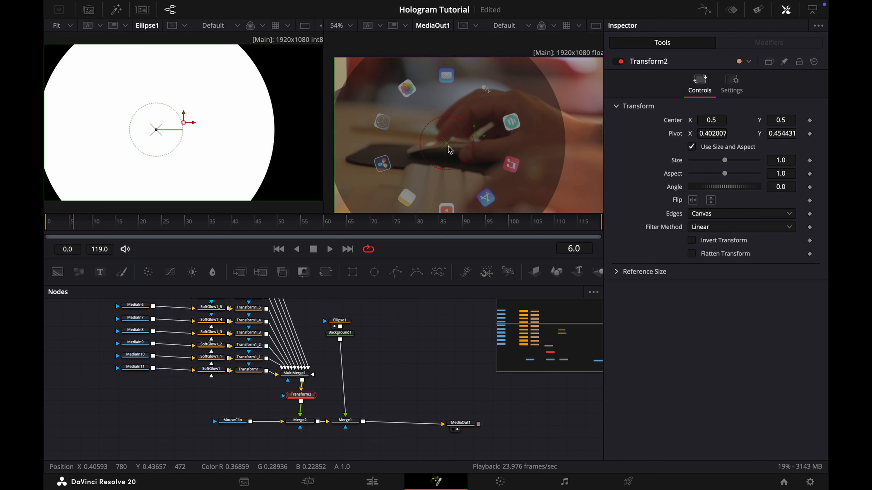
pyautogui.scroll(-1, 573, 187)
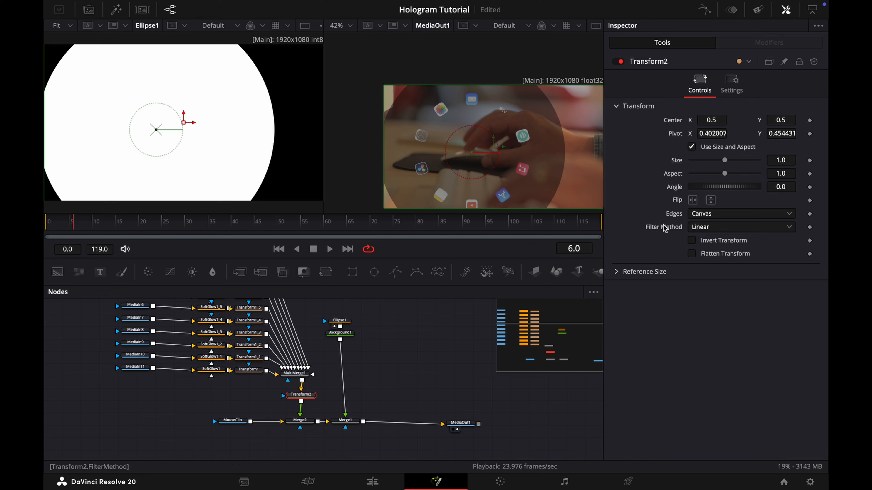
# Rotate Transform2 to an angle of 120.0 and delete the Ellipse1, Background1 and Merge1 nodes.
pyautogui.moveTo(717, 189); pyautogui.dragTo(734, 189)
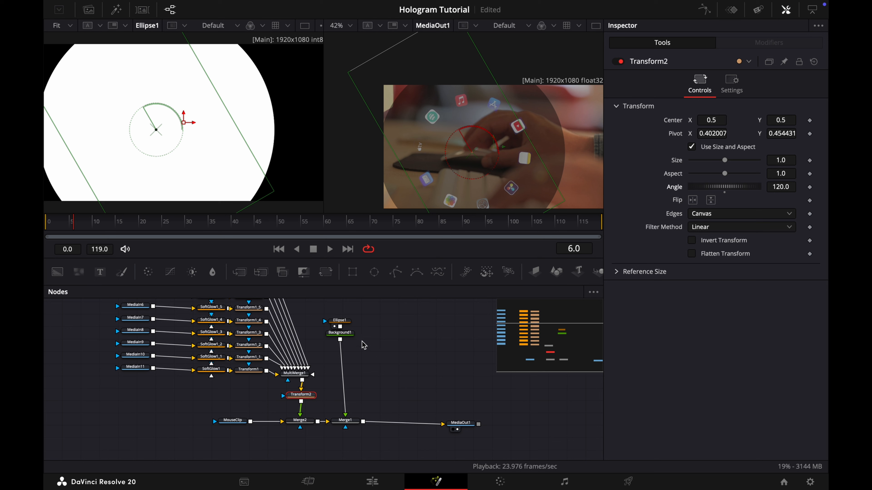
pyautogui.moveTo(325, 311); pyautogui.dragTo(371, 450)
pyautogui.press('Delete')
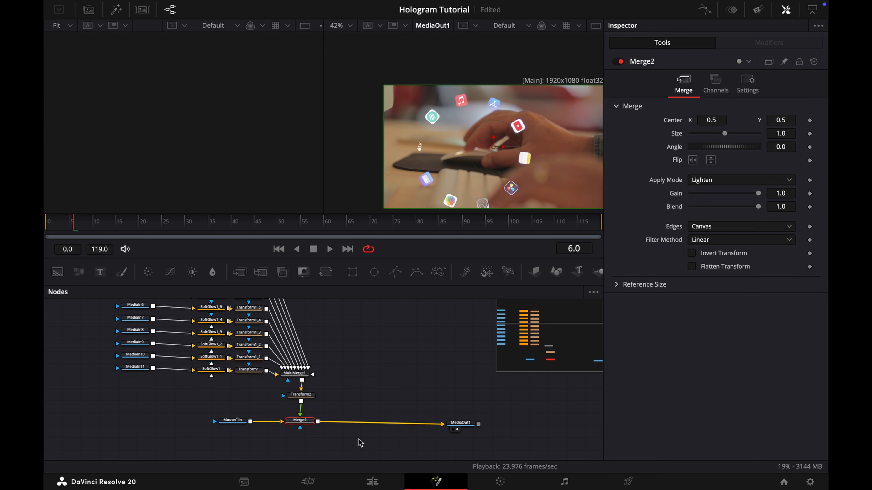
# Show only the MediaOut1 viewer and keyframe Transform2's Size at 0.0 on frames 0 and 5.
pyautogui.click(310, 397)
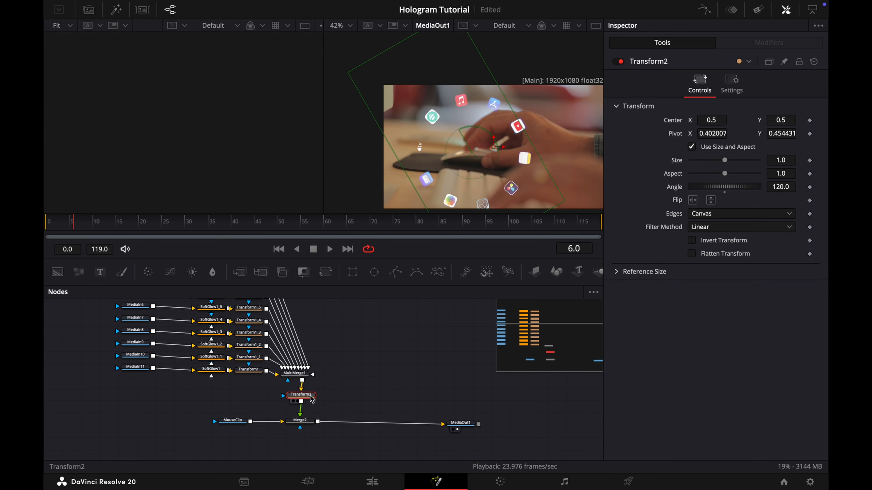
pyautogui.click(595, 25)
pyautogui.moveTo(65, 226); pyautogui.dragTo(45, 227)
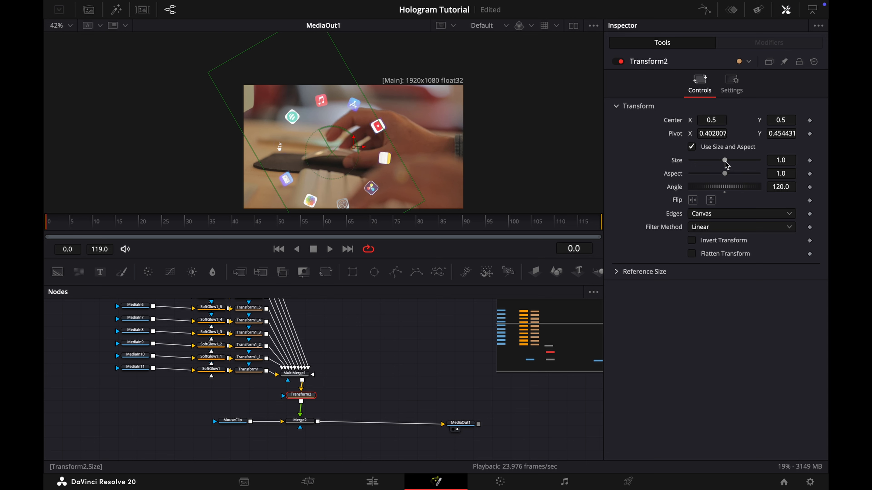
pyautogui.moveTo(725, 160); pyautogui.dragTo(673, 160)
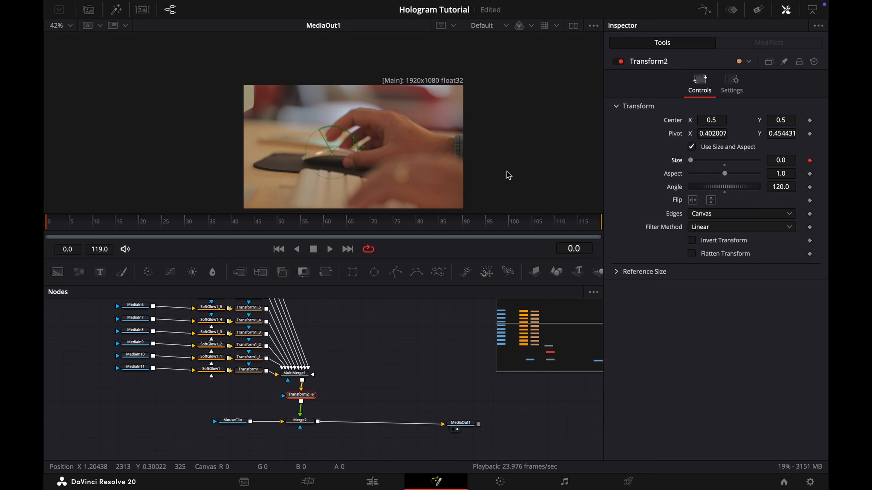
pyautogui.moveTo(48, 226); pyautogui.dragTo(79, 225)
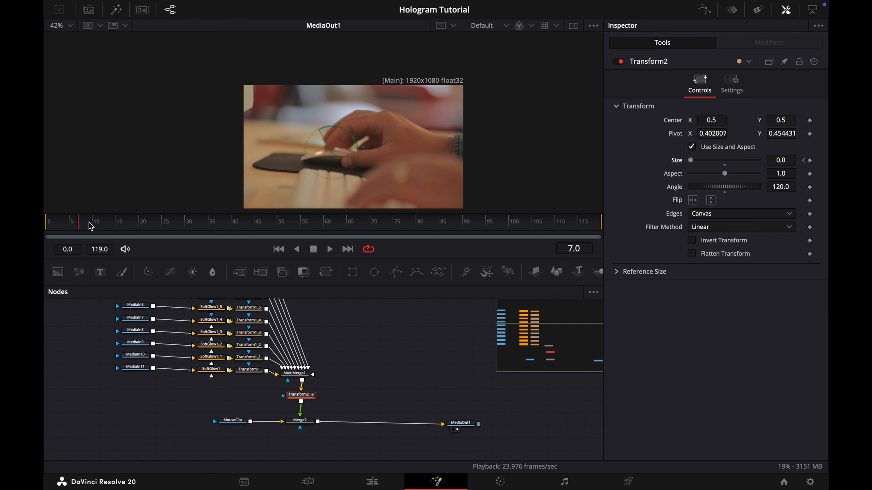
pyautogui.click(803, 160)
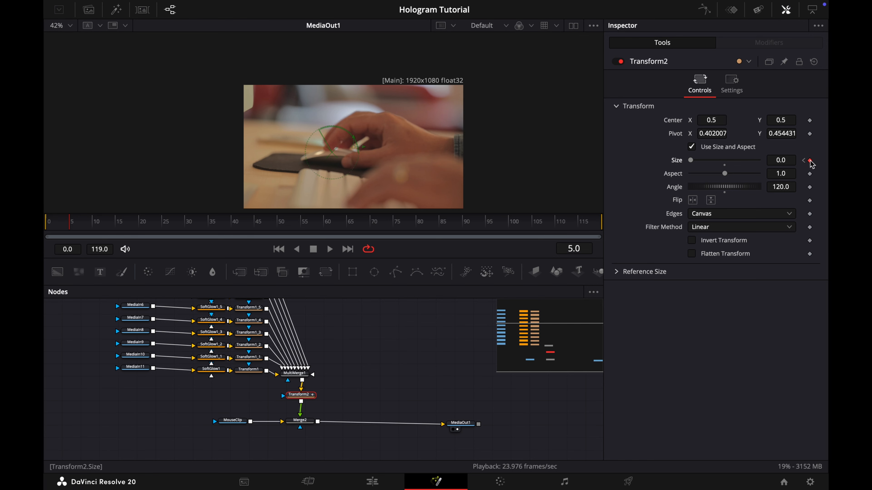
# Keyframe Transform2's Size at 1.0 on frames 7 and 101.
pyautogui.moveTo(71, 227); pyautogui.dragTo(81, 227)
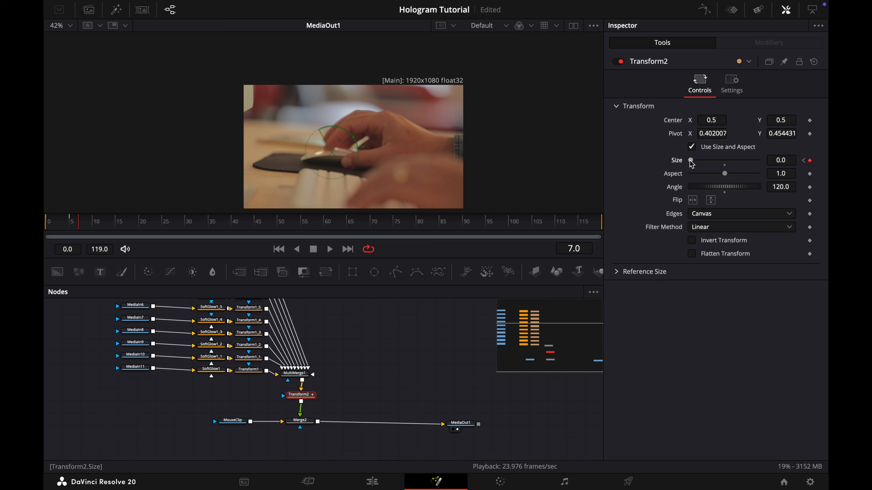
pyautogui.moveTo(691, 164); pyautogui.dragTo(724, 164)
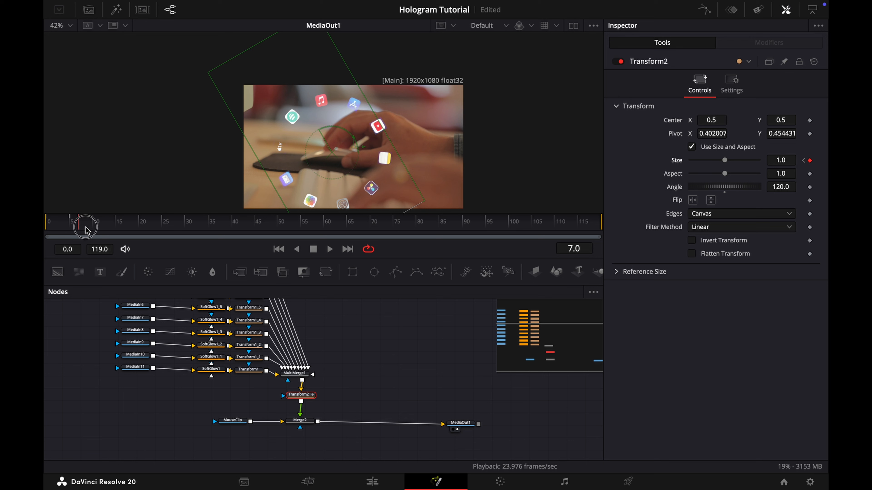
pyautogui.moveTo(79, 223)
pyautogui.mouseDown()
pyautogui.moveTo(383, 228)
pyautogui.moveTo(515, 217)
pyautogui.mouseUp()
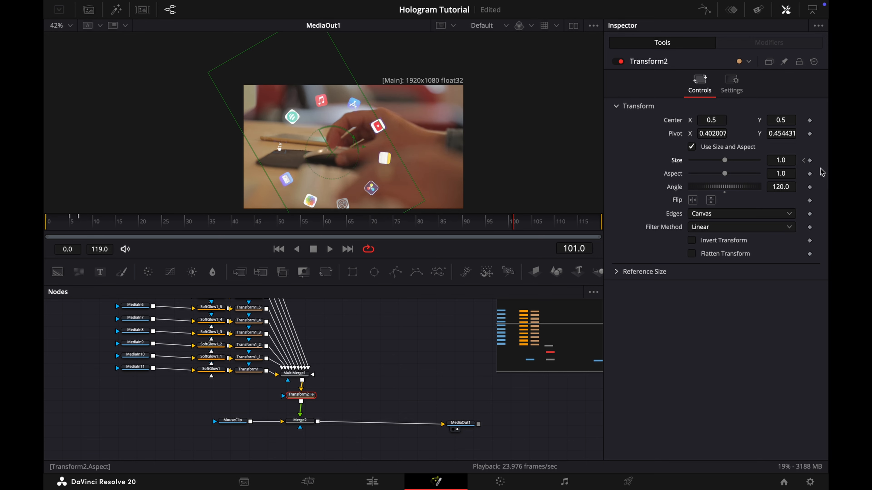
pyautogui.click(810, 160)
# Shrink the icon ring away by keyframing Transform2's Size at 0.0 on frame 105.
pyautogui.press('Right')
pyautogui.press('Right')
pyautogui.press('Right')
pyautogui.press('Right')
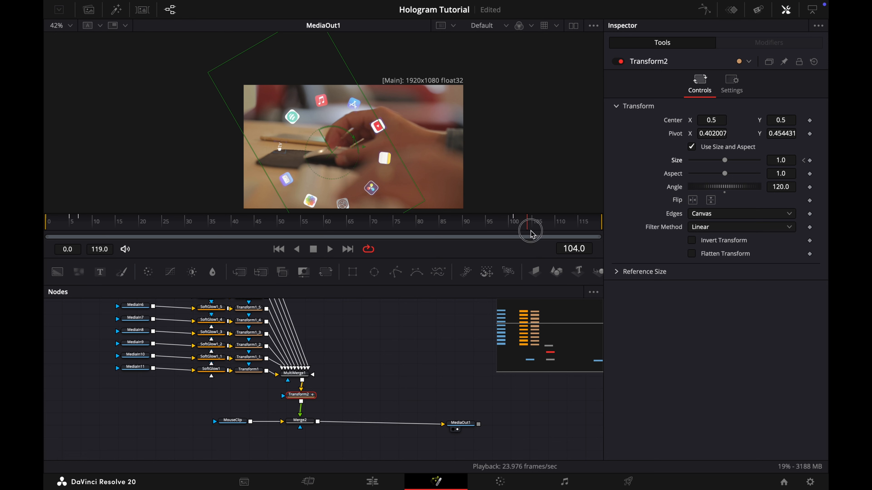
pyautogui.moveTo(725, 161); pyautogui.dragTo(648, 171)
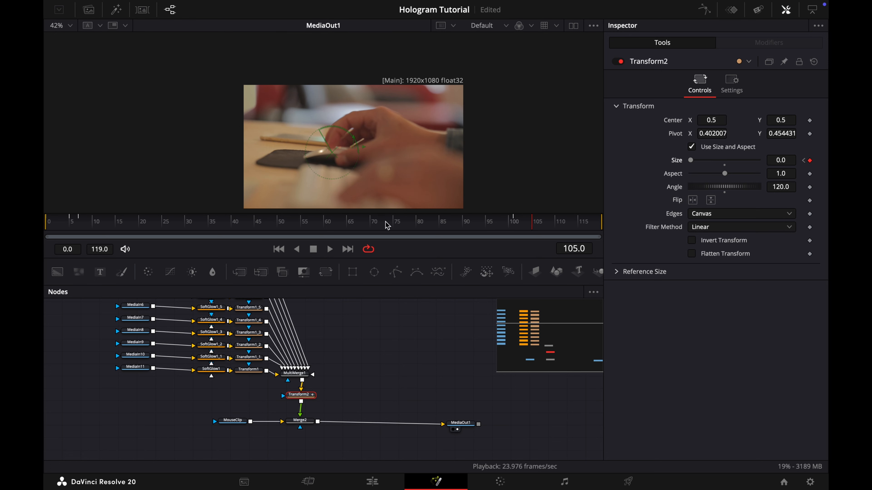
# Set Transform2's Angle to 148.7 and add its first rotation keyframe on frame 13.
pyautogui.moveTo(536, 225); pyautogui.dragTo(44, 241)
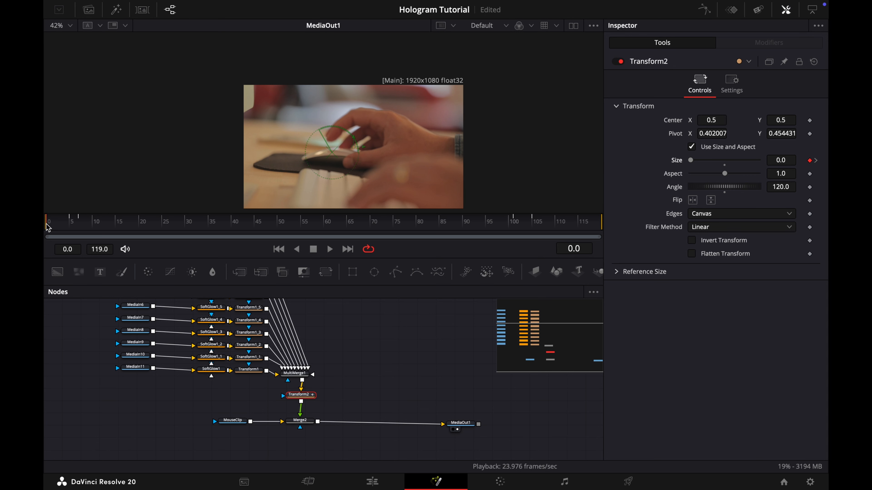
pyautogui.moveTo(48, 227); pyautogui.dragTo(82, 229)
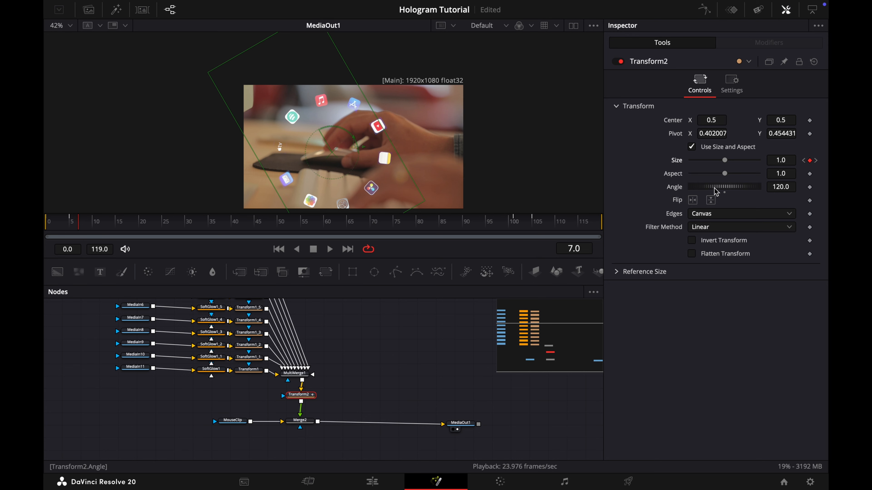
pyautogui.moveTo(713, 188); pyautogui.dragTo(721, 192)
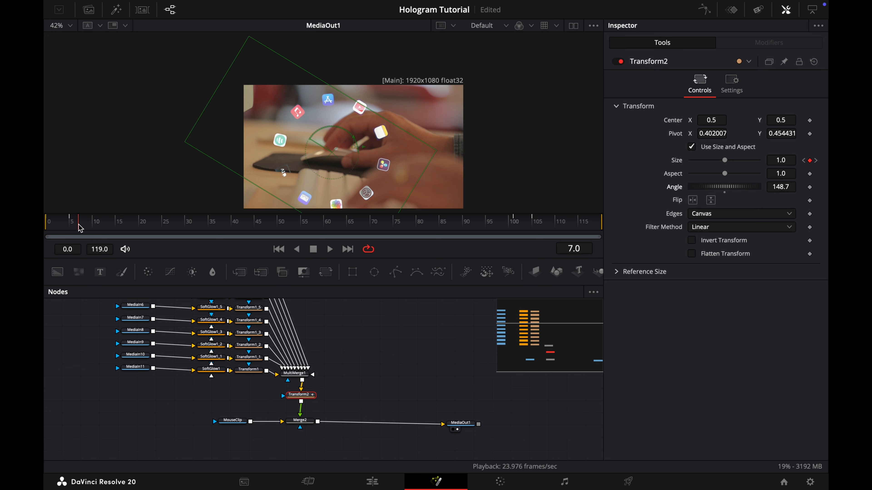
pyautogui.moveTo(80, 227); pyautogui.dragTo(106, 225)
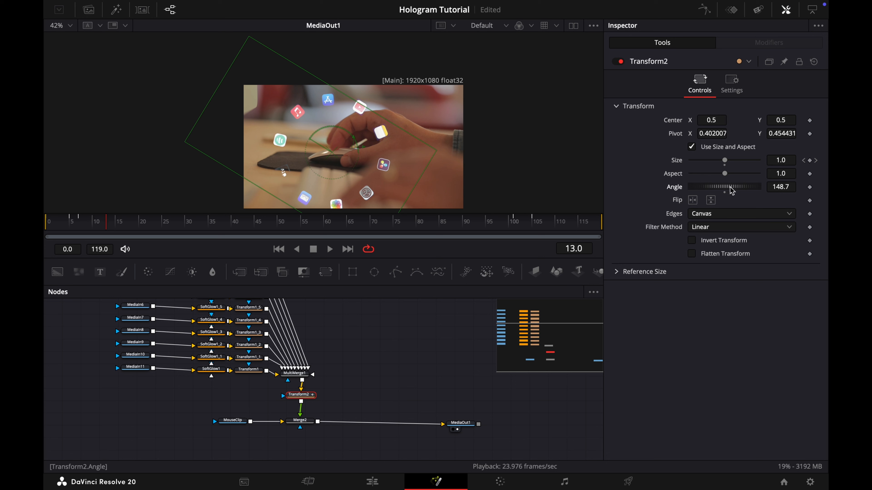
pyautogui.click(809, 187)
# Keyframe Transform2's Angle at 250.4 on frame 22 and 328.7 on frame 28.
pyautogui.moveTo(108, 222); pyautogui.dragTo(147, 221)
pyautogui.moveTo(727, 187); pyautogui.dragTo(748, 190)
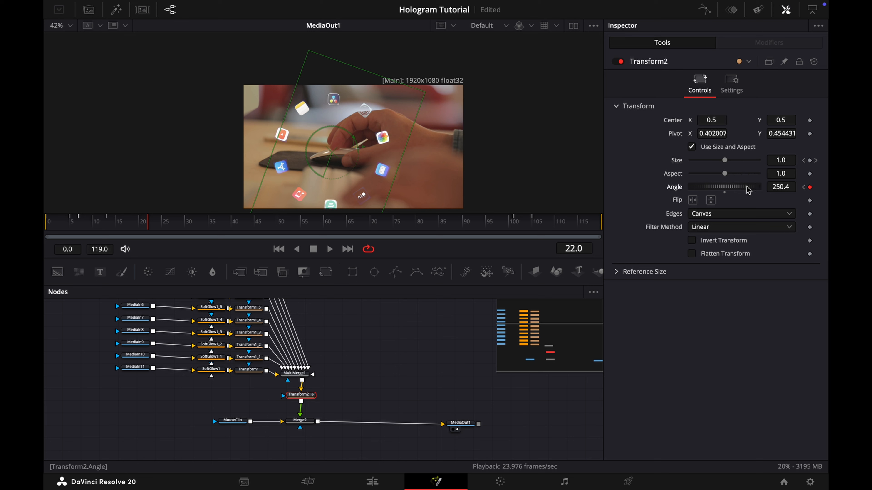
pyautogui.moveTo(168, 222); pyautogui.dragTo(176, 222)
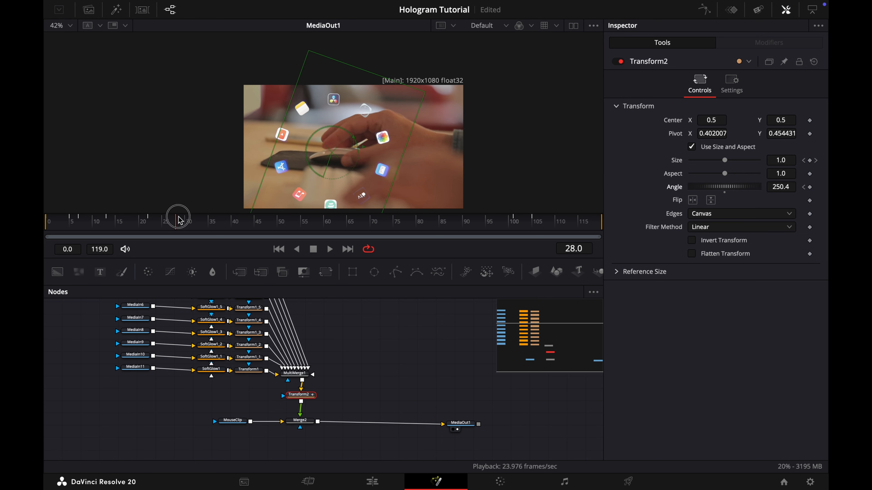
pyautogui.moveTo(730, 190); pyautogui.dragTo(747, 191)
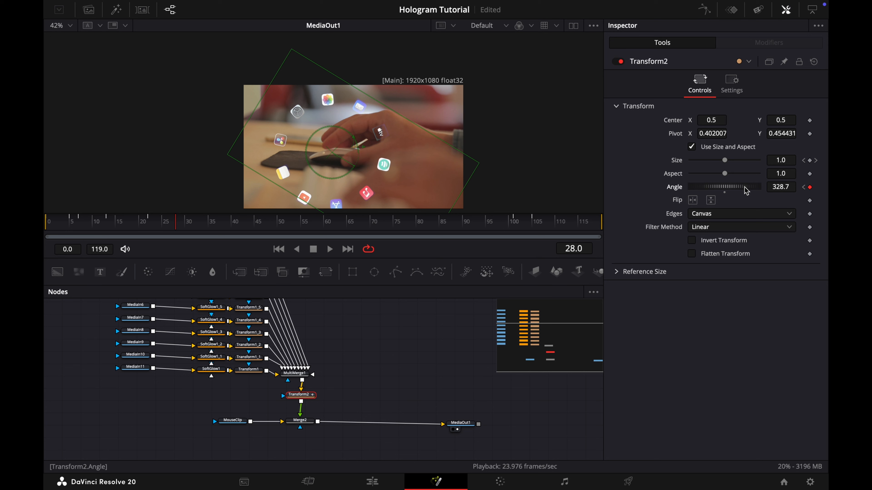
# Keyframe Transform2's Angle at 336.5 on frame 29, and at 313.0 on frames 34 and 39.
pyautogui.click(180, 222)
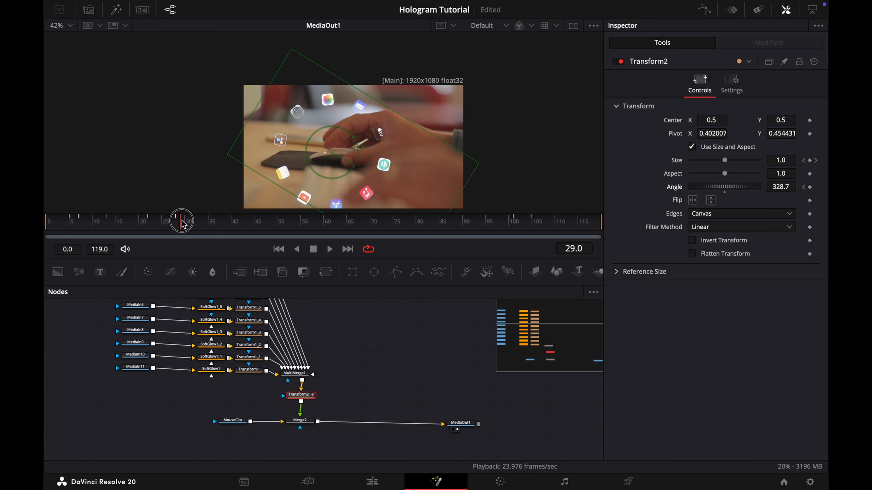
pyautogui.moveTo(728, 191); pyautogui.dragTo(729, 192)
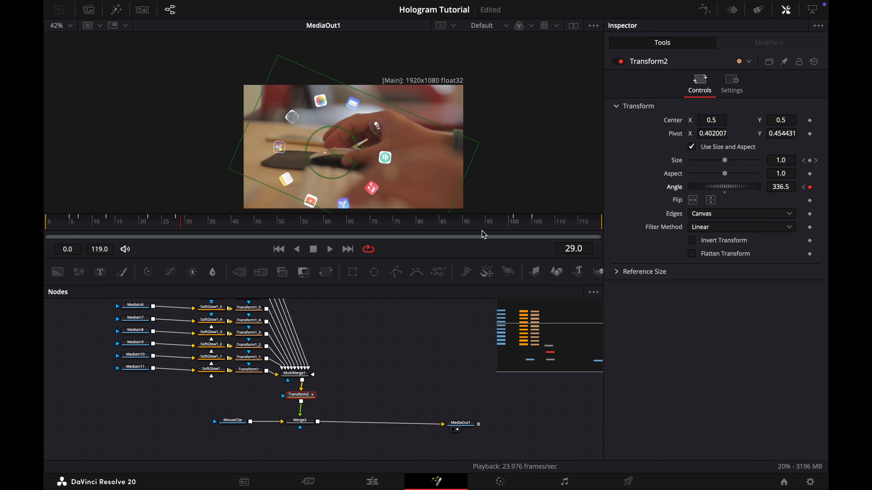
pyautogui.moveTo(185, 221); pyautogui.dragTo(208, 221)
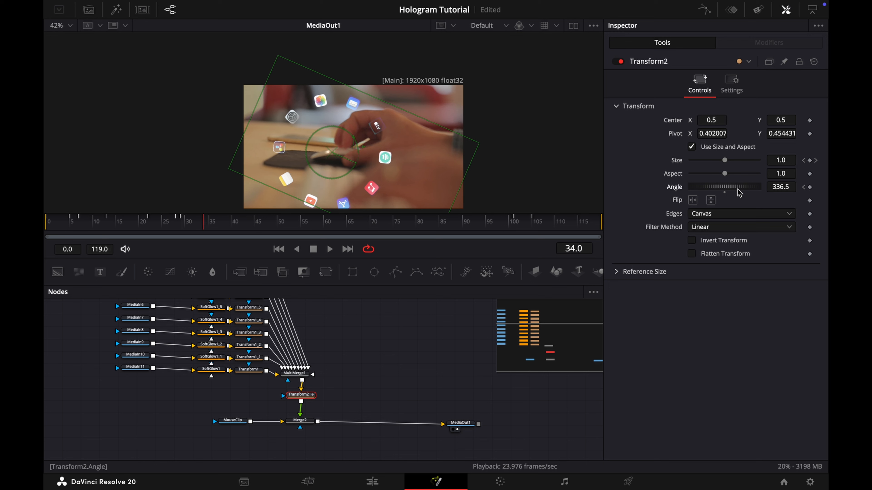
pyautogui.moveTo(737, 189); pyautogui.dragTo(721, 186)
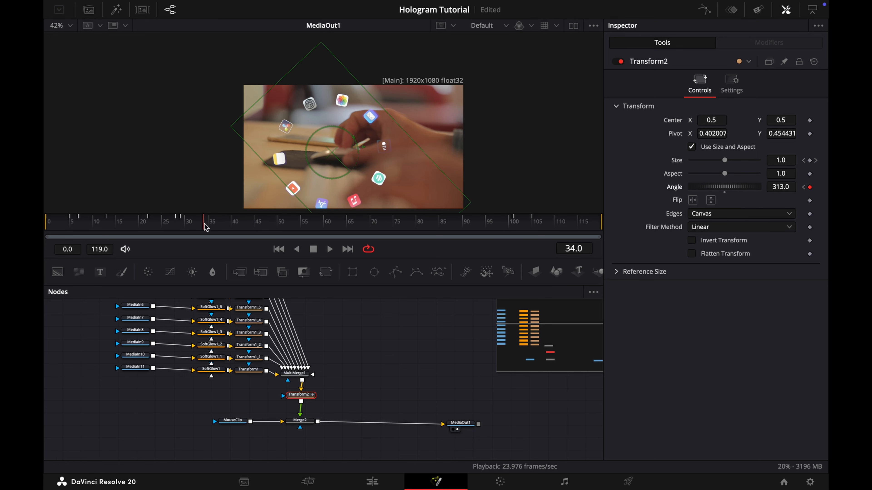
pyautogui.moveTo(203, 221); pyautogui.dragTo(232, 228)
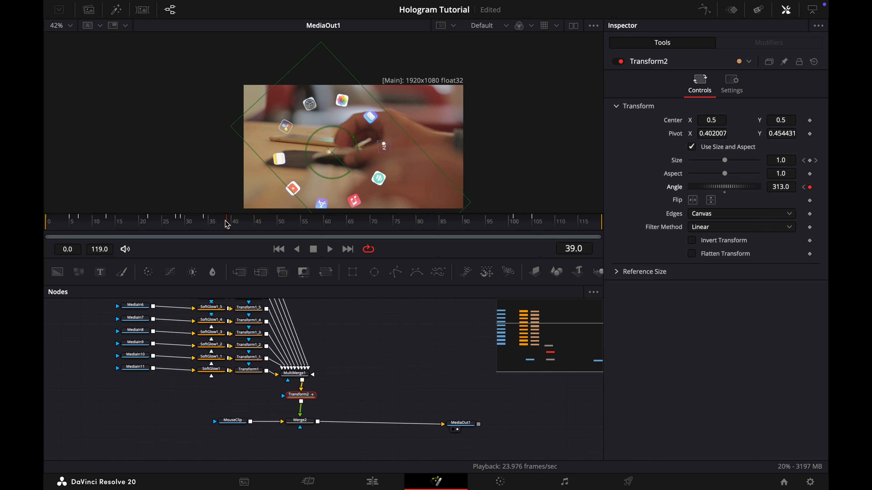
# Keyframe Transform2's Angle at 273.9 around frame 45, and at 258.2 on frames 57 and 58.
pyautogui.moveTo(228, 224); pyautogui.dragTo(255, 223)
pyautogui.moveTo(734, 189); pyautogui.dragTo(722, 191)
pyautogui.moveTo(259, 215); pyautogui.dragTo(309, 223)
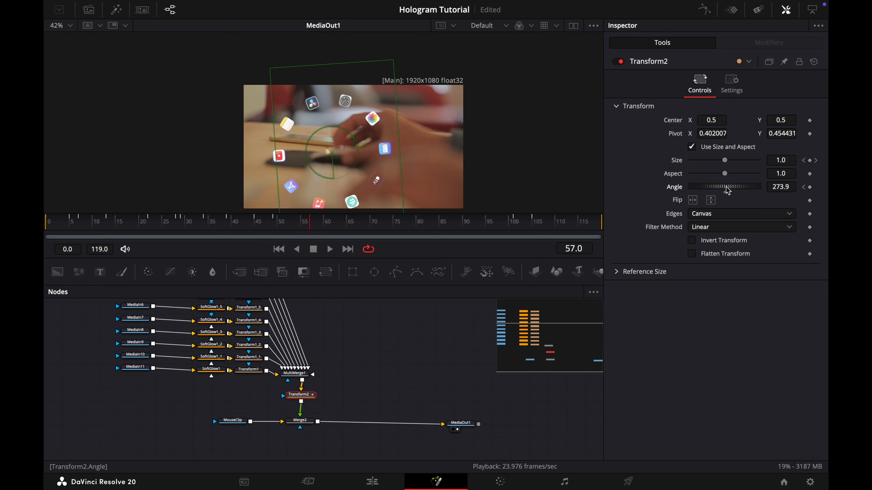
pyautogui.moveTo(725, 188); pyautogui.dragTo(723, 189)
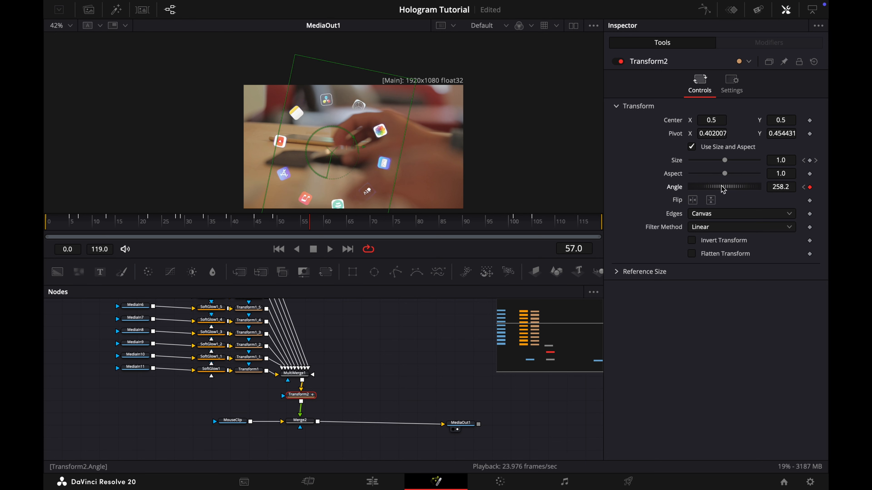
pyautogui.press('Right')
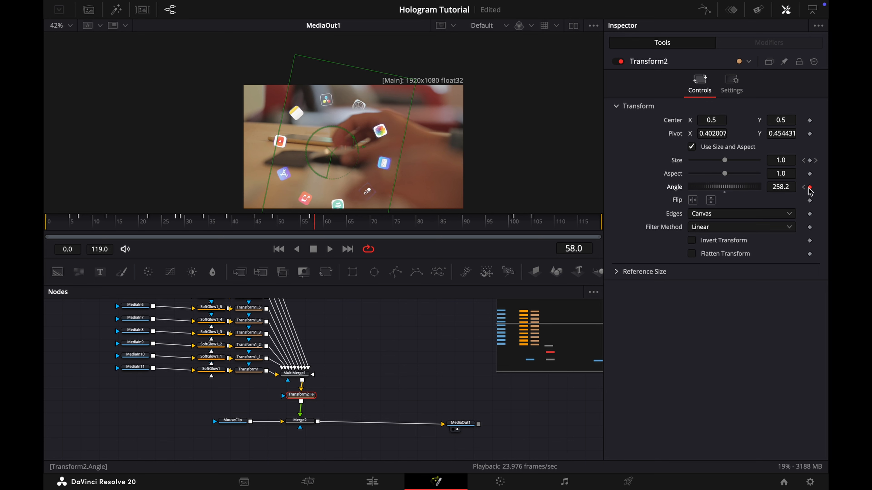
# Keyframe Transform2's Angle at 229.5 on frames 63 and 69, and at 208.6 on frame 74.
pyautogui.moveTo(315, 223); pyautogui.dragTo(338, 223)
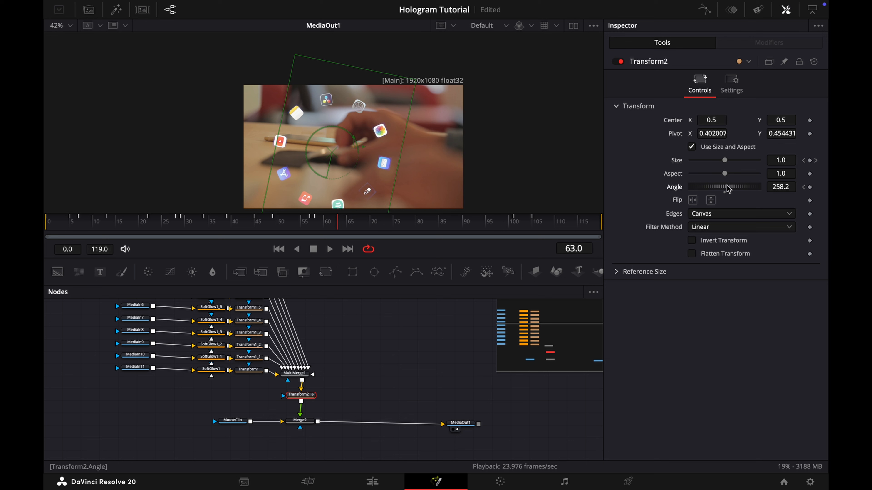
pyautogui.moveTo(725, 188); pyautogui.dragTo(722, 189)
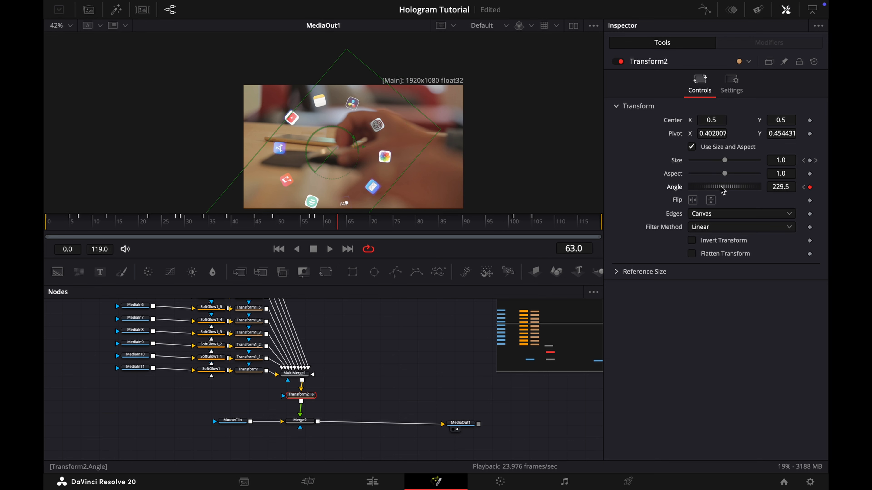
pyautogui.moveTo(335, 227); pyautogui.dragTo(368, 226)
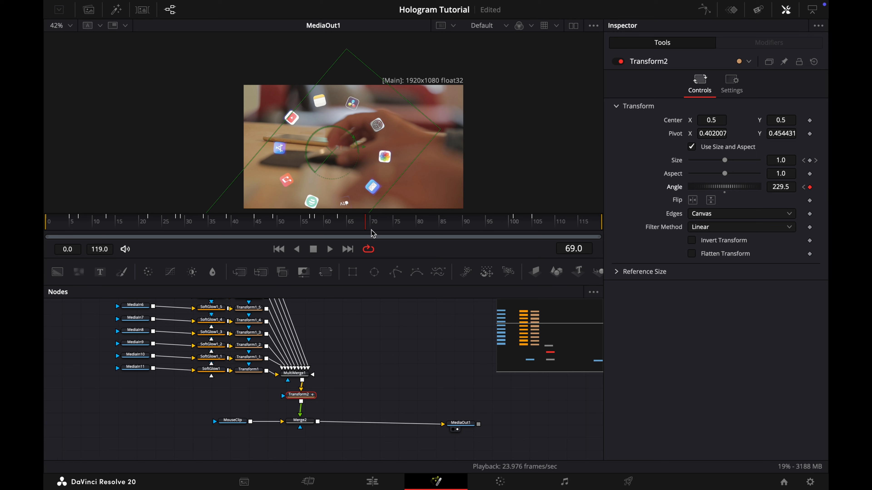
pyautogui.moveTo(366, 222); pyautogui.dragTo(389, 221)
pyautogui.moveTo(724, 188); pyautogui.dragTo(716, 192)
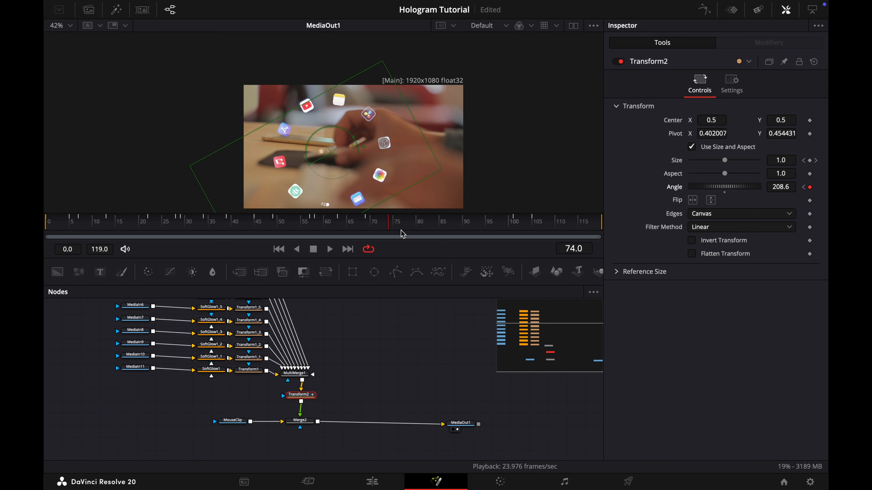
# Keyframe Transform2's Angle at 190.3 on frame 82 and 234.6 on frame 89.
pyautogui.moveTo(388, 221); pyautogui.dragTo(426, 222)
pyautogui.moveTo(726, 188); pyautogui.dragTo(723, 192)
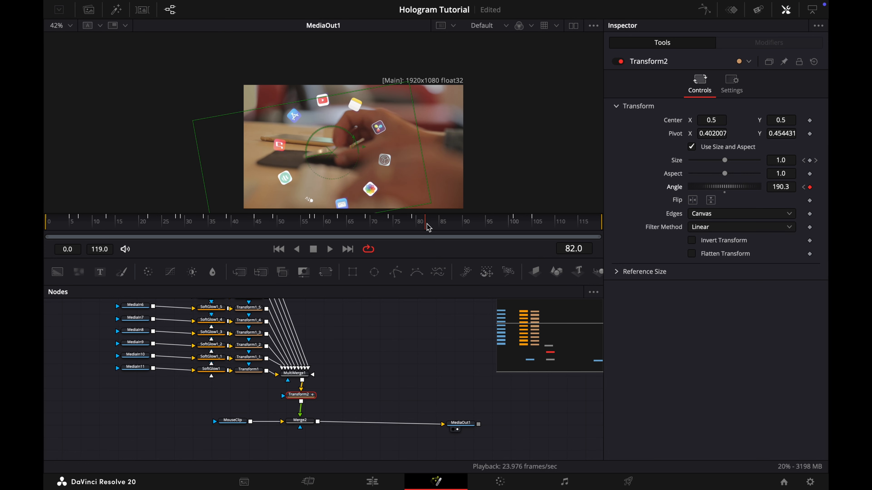
pyautogui.moveTo(425, 224); pyautogui.dragTo(458, 222)
pyautogui.moveTo(735, 191); pyautogui.dragTo(743, 191)
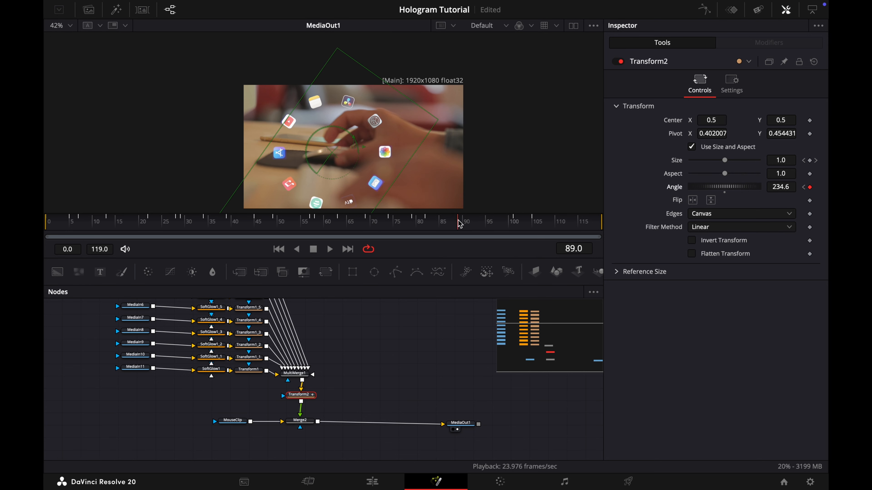
# Hold Transform2's Angle at 234.6 with a keyframe on frame 93, and set it to 268.5 on frame 98.
pyautogui.moveTo(460, 220); pyautogui.dragTo(478, 225)
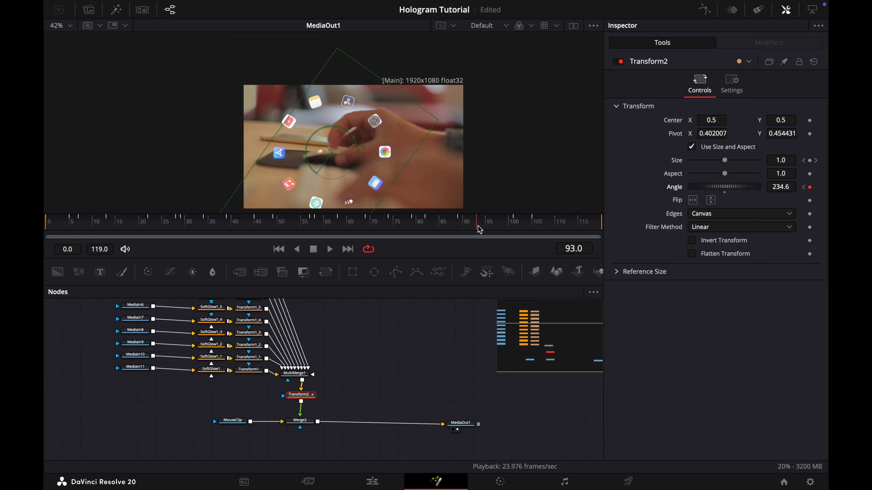
pyautogui.moveTo(477, 227); pyautogui.dragTo(500, 228)
pyautogui.moveTo(731, 191); pyautogui.dragTo(738, 193)
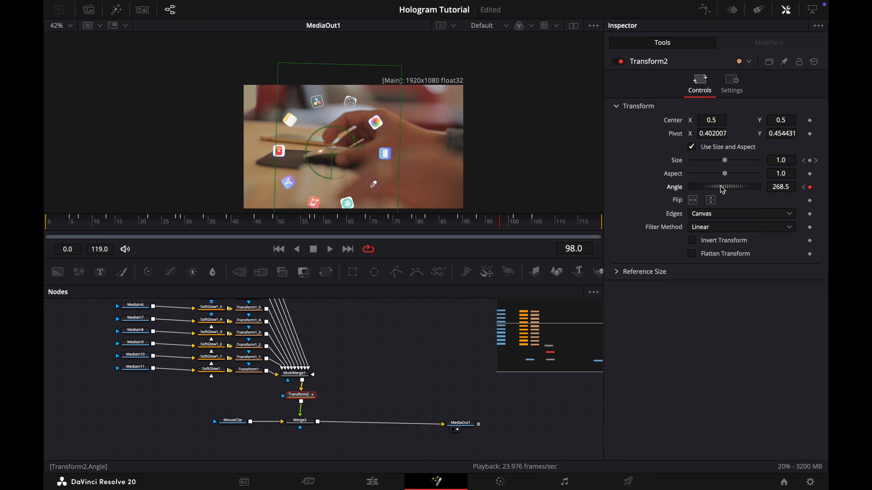
# Keyframe Transform2's Angle at 278.5 on frame 101 and at 129.8 on frame 105.
pyautogui.moveTo(501, 224); pyautogui.dragTo(517, 225)
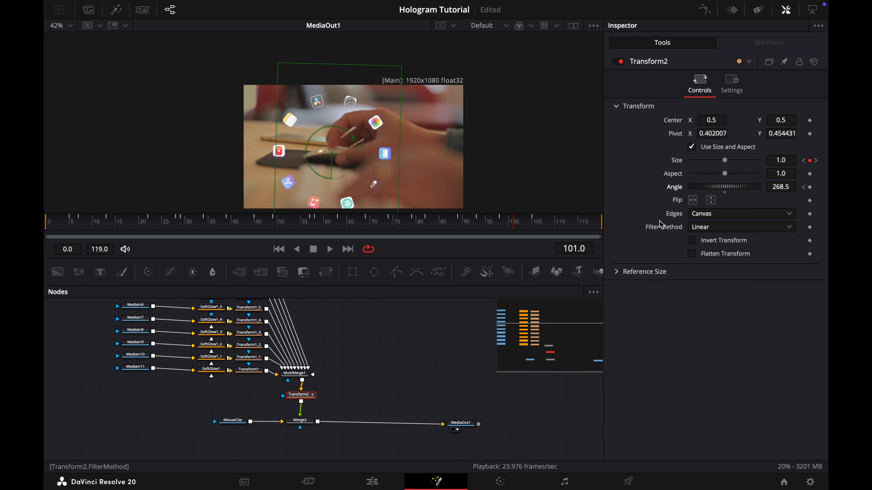
pyautogui.moveTo(780, 191); pyautogui.dragTo(784, 191)
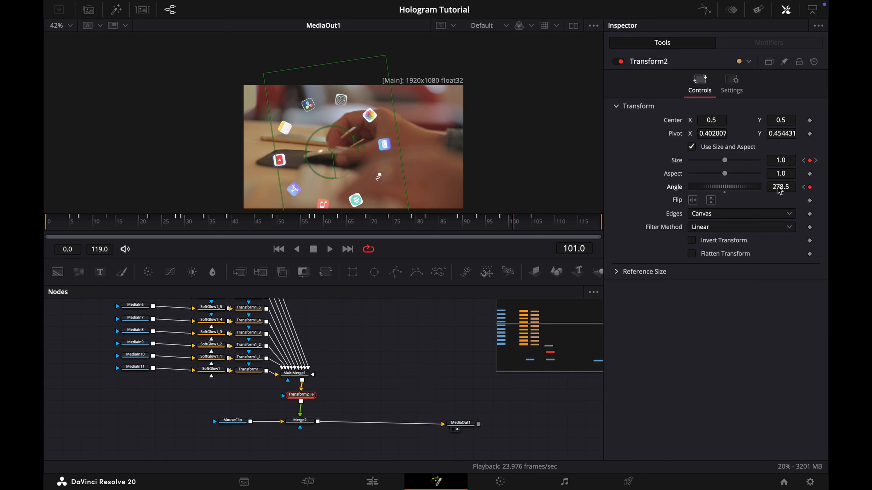
pyautogui.click(532, 225)
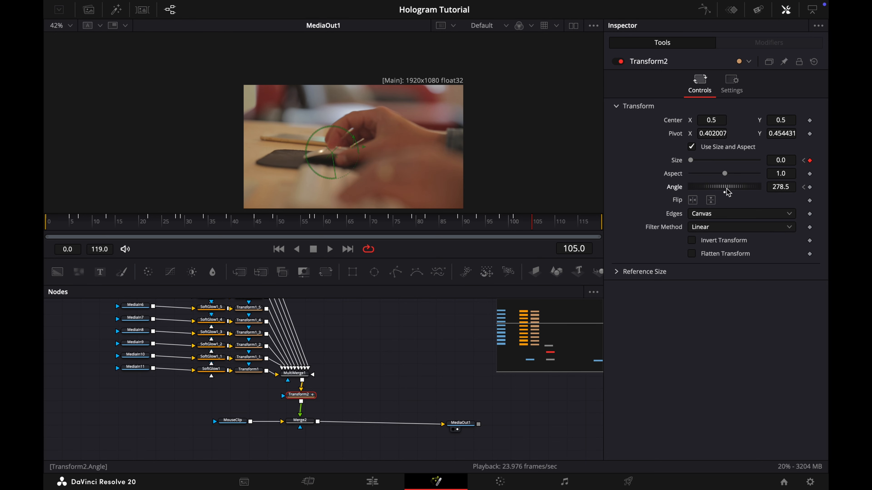
pyautogui.moveTo(726, 189); pyautogui.dragTo(694, 191)
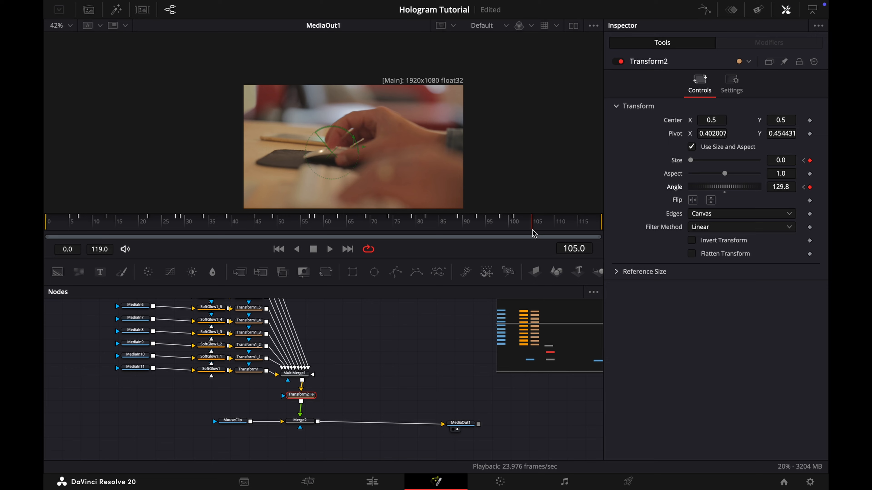
pyautogui.moveTo(534, 233)
pyautogui.mouseDown()
pyautogui.moveTo(50, 228)
pyautogui.moveTo(502, 214)
pyautogui.moveTo(506, 226)
pyautogui.moveTo(543, 229)
pyautogui.mouseUp()
# Display Transform2's Size and Angle curves in the Spline editor and smooth all of their keyframes.
pyautogui.click(705, 13)
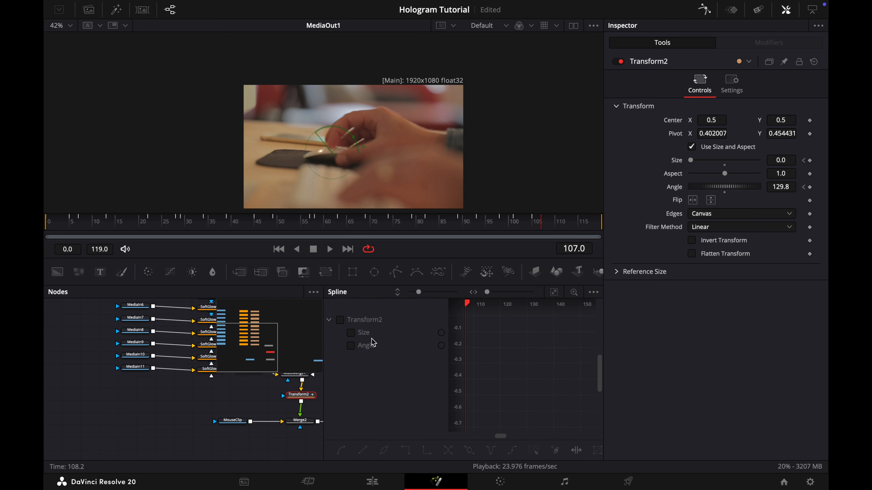
pyautogui.click(351, 333)
pyautogui.click(350, 345)
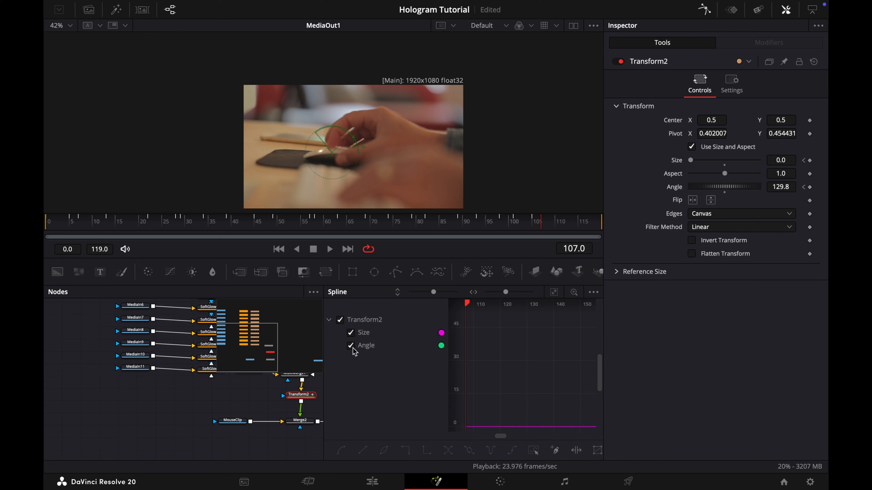
pyautogui.click(554, 292)
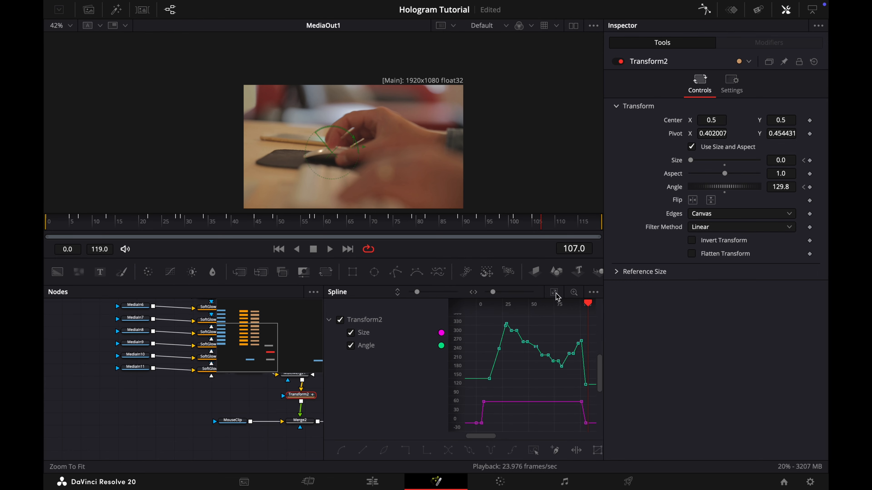
pyautogui.moveTo(470, 371); pyautogui.dragTo(605, 314)
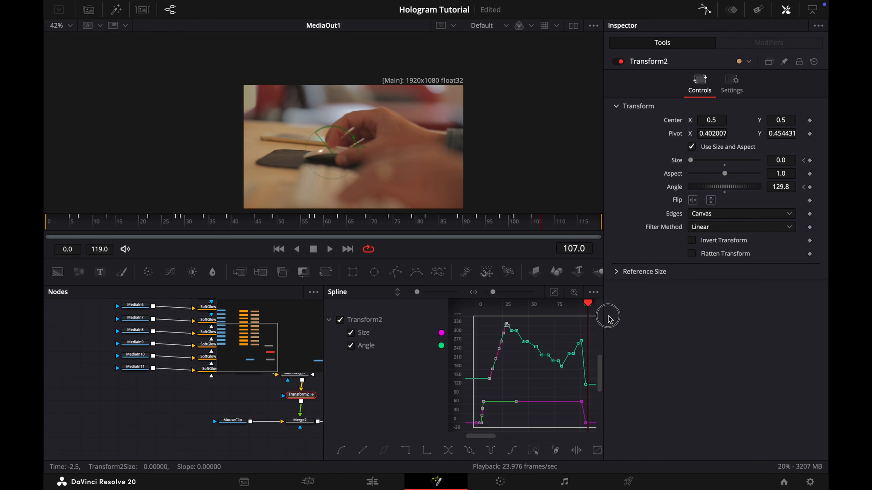
pyautogui.hotkey('shift', 'l')
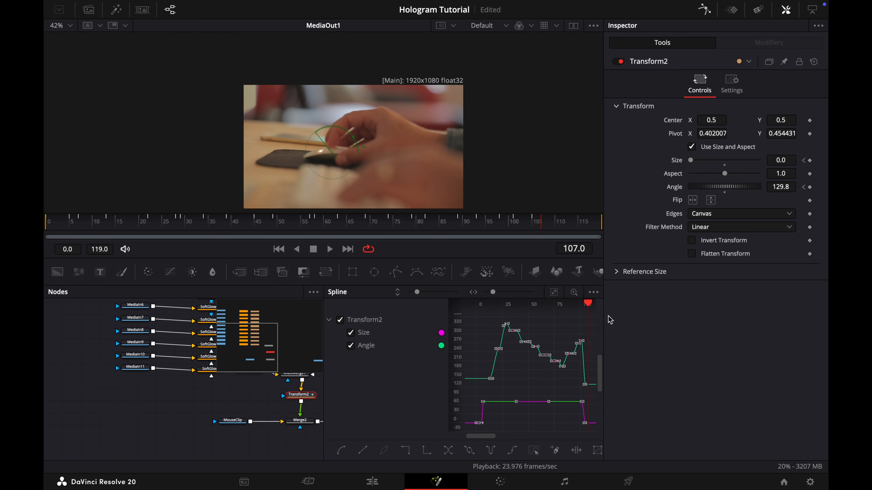
pyautogui.click(707, 13)
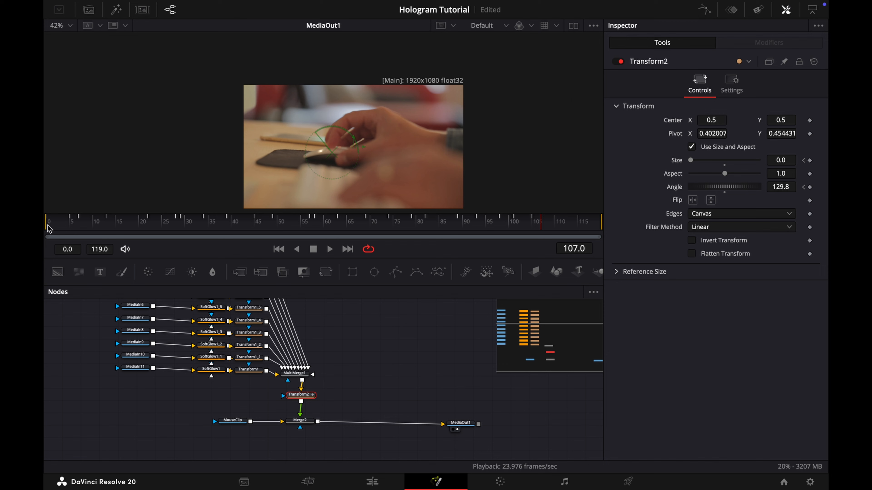
# Add a Polygon mask node at frame 50 and draw a closed five-point shape around the hand and the area below it.
pyautogui.moveTo(542, 225); pyautogui.dragTo(282, 221)
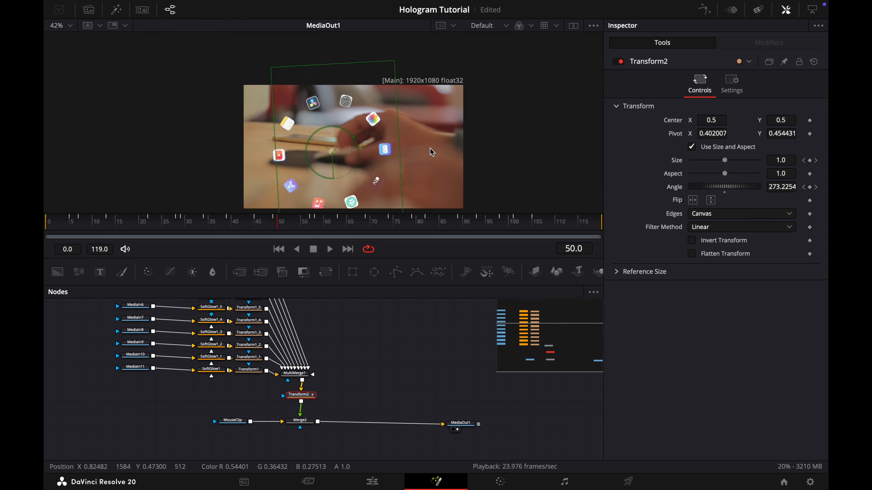
pyautogui.scroll(5, 432, 152)
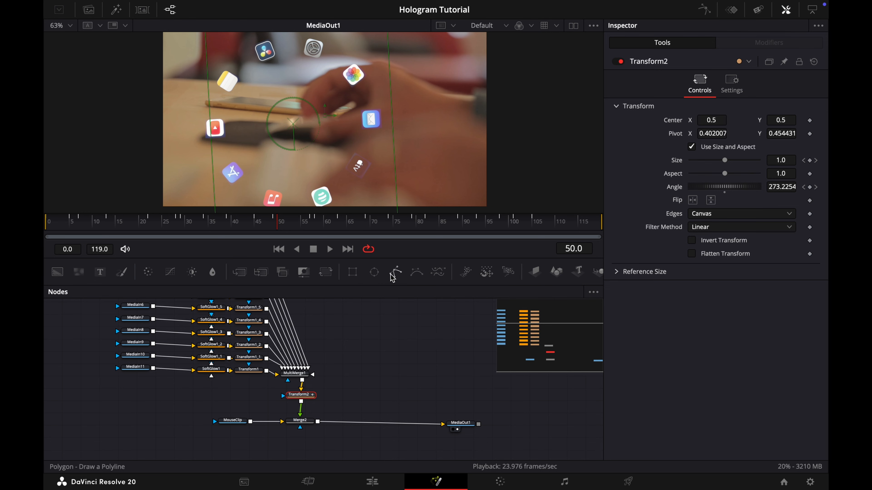
pyautogui.moveTo(392, 278); pyautogui.dragTo(308, 448)
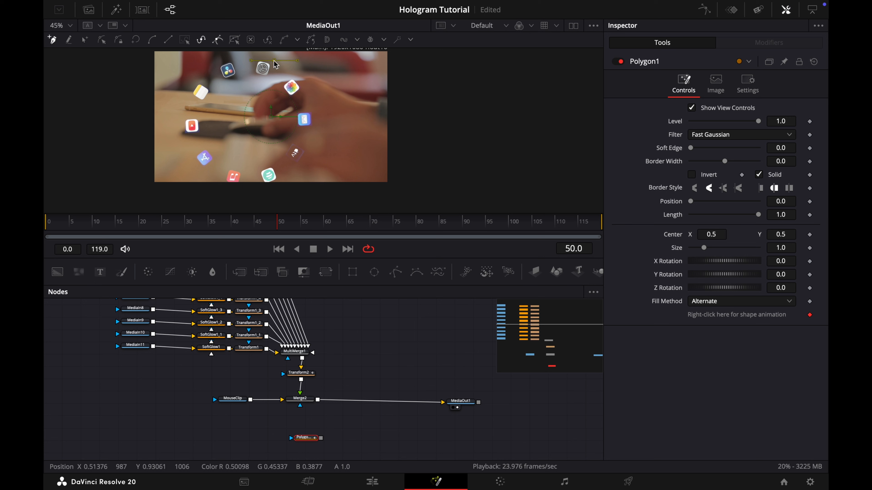
pyautogui.click(274, 61)
pyautogui.click(244, 118)
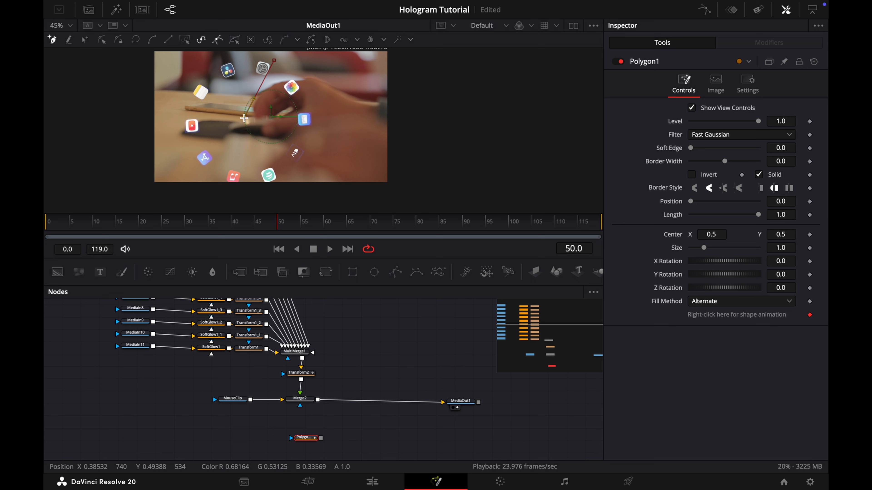
pyautogui.click(176, 132)
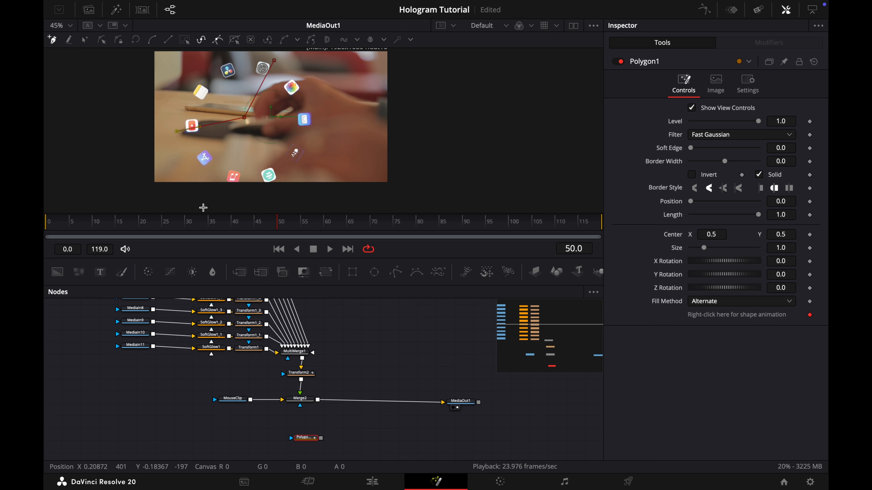
pyautogui.click(274, 61)
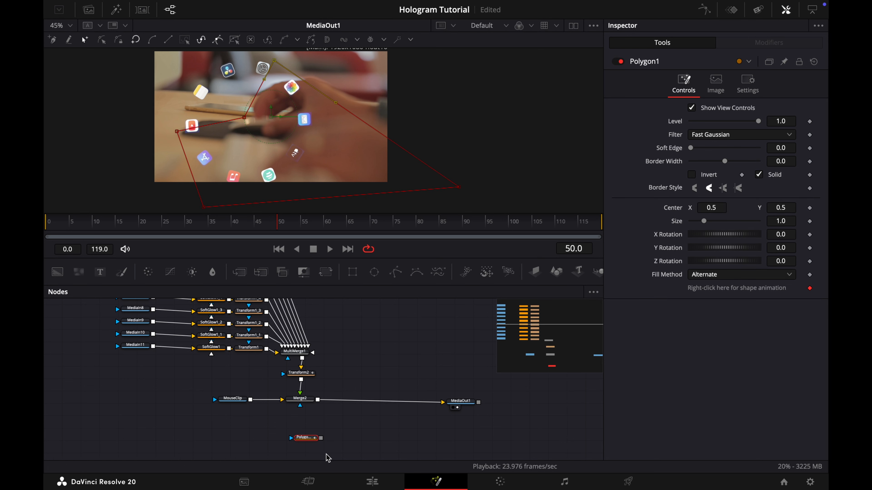
# Connect Polygon1 to Merge2's mask input and invert the mask so the icons are hidden over the hand.
pyautogui.moveTo(321, 438); pyautogui.dragTo(300, 405)
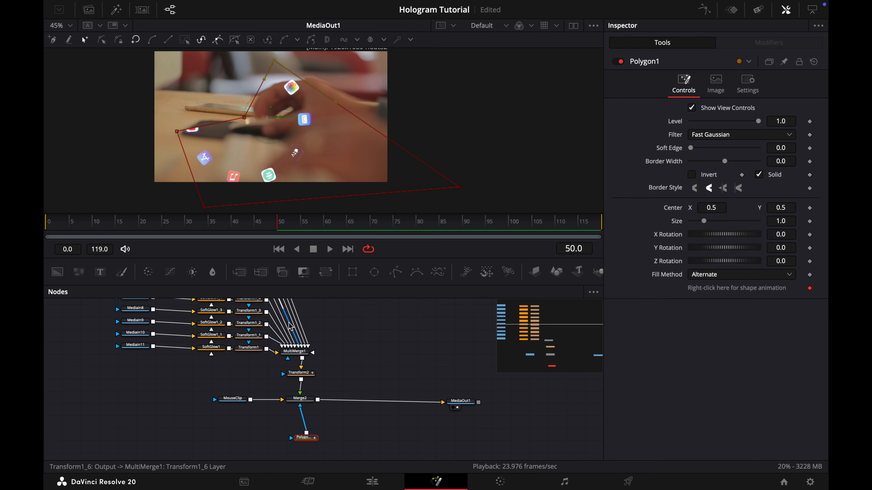
pyautogui.click(691, 174)
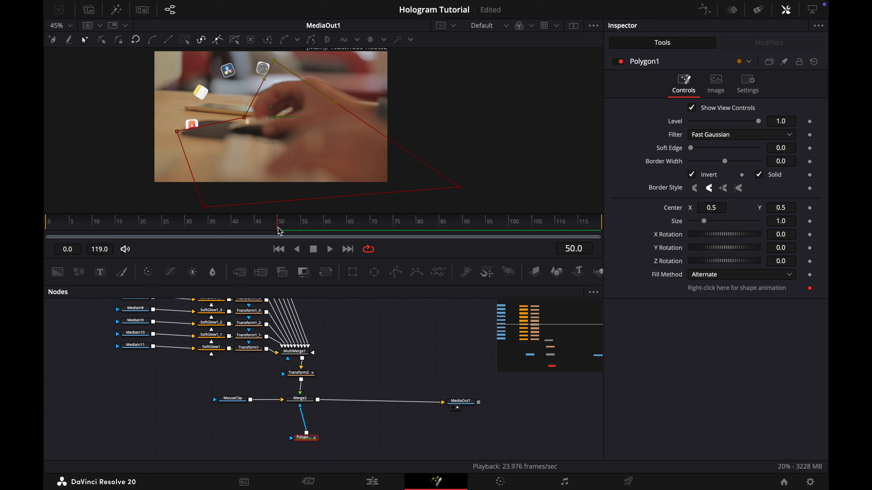
# Keyframe Polygon1's shape on frames 0 and 111 by moving its inner vertex to follow the fingers.
pyautogui.moveTo(280, 232); pyautogui.dragTo(48, 229)
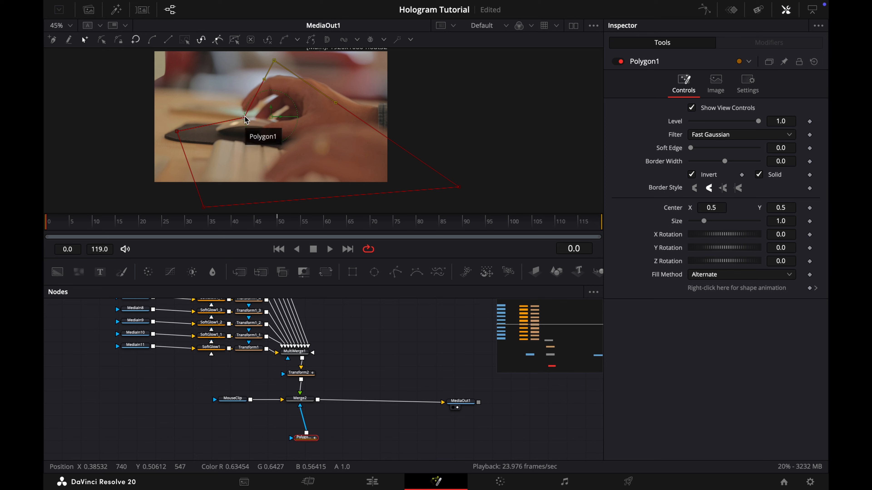
pyautogui.moveTo(245, 118); pyautogui.dragTo(239, 112)
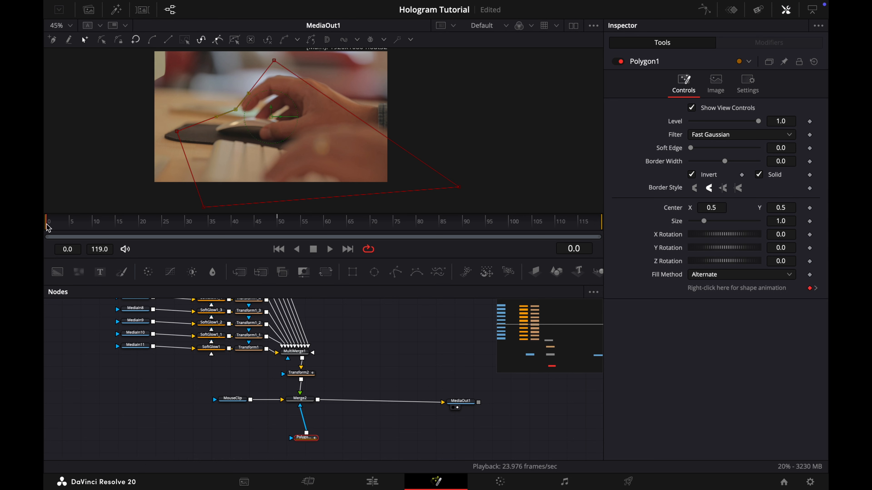
pyautogui.moveTo(49, 222); pyautogui.dragTo(561, 226)
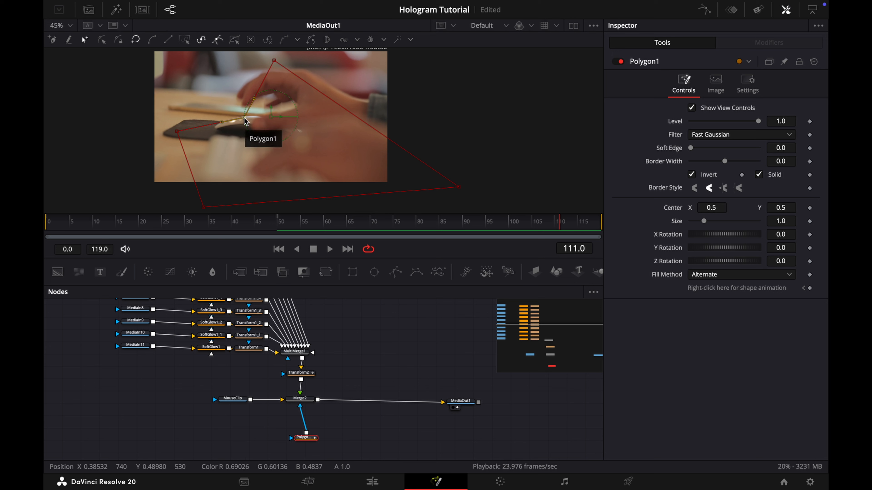
pyautogui.moveTo(244, 119); pyautogui.dragTo(235, 107)
pyautogui.moveTo(559, 227); pyautogui.dragTo(45, 244)
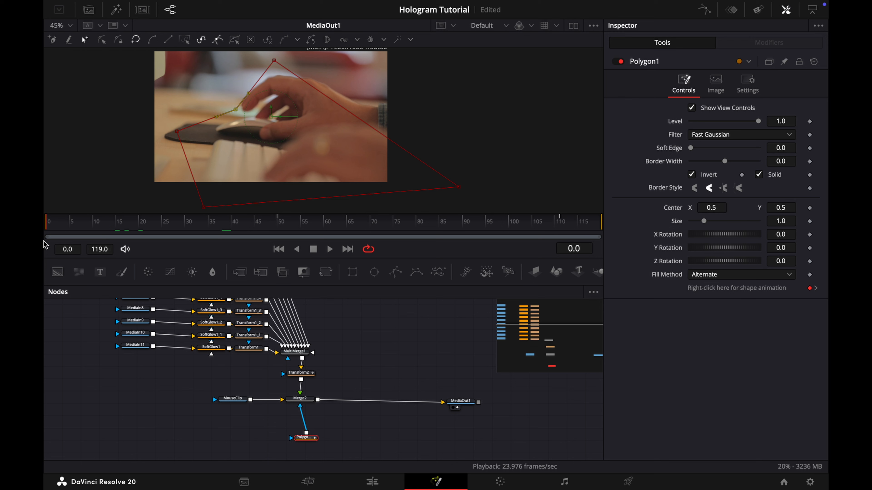
# Try a slight soft edge on Polygon1 and reset the render range to start at frame 0.
pyautogui.moveTo(47, 225); pyautogui.dragTo(94, 226)
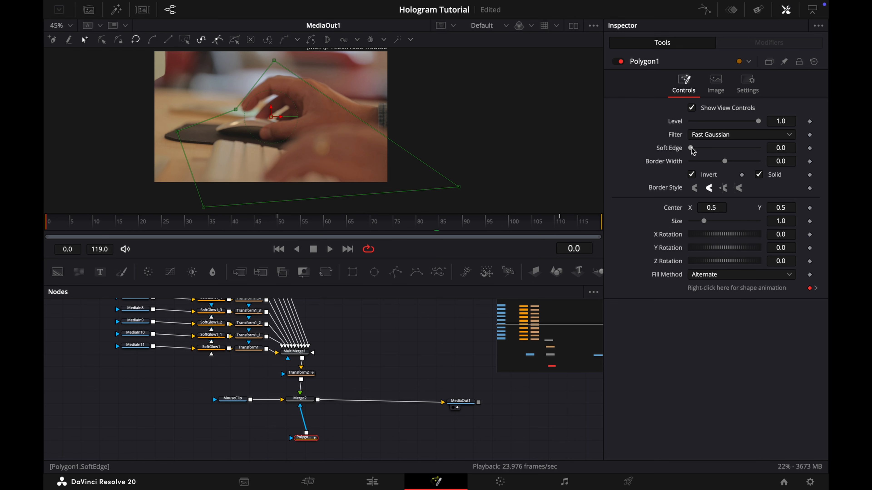
pyautogui.moveTo(692, 150); pyautogui.dragTo(696, 152)
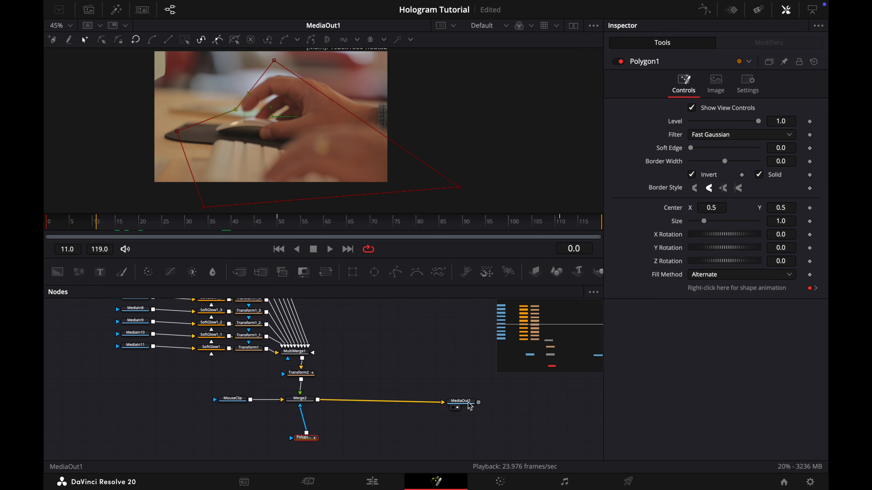
pyautogui.click(469, 404)
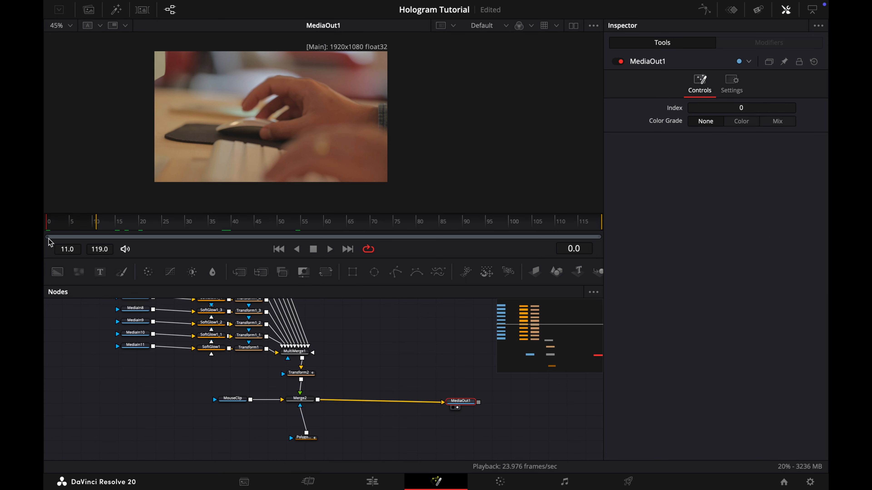
pyautogui.moveTo(96, 226); pyautogui.dragTo(440, 226)
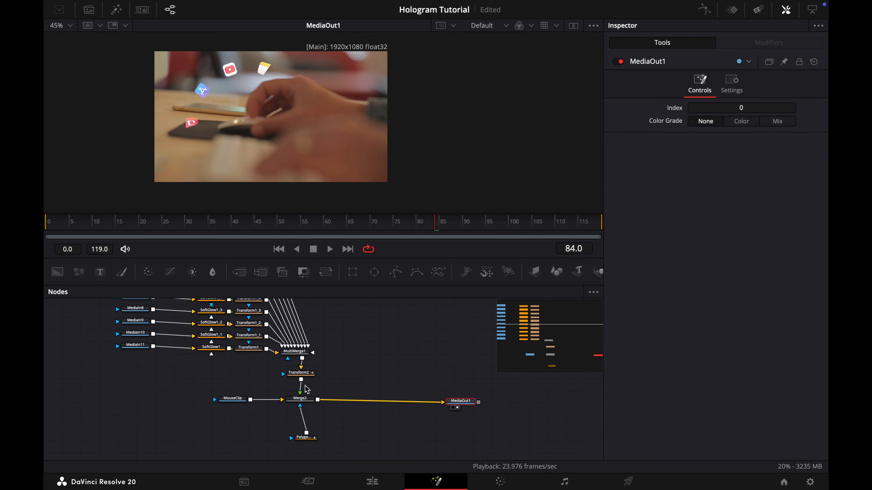
# Turn on motion blur for Transform2 with Quality 10 and Shutter Angle 360, and switch to the Edit page timeline.
pyautogui.click(299, 373)
pyautogui.click(733, 87)
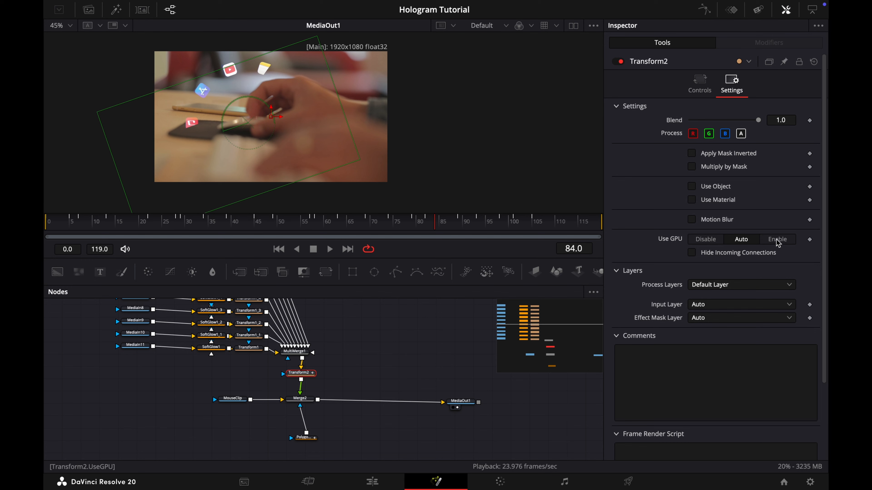
pyautogui.click(691, 220)
pyautogui.moveTo(704, 233); pyautogui.dragTo(777, 241)
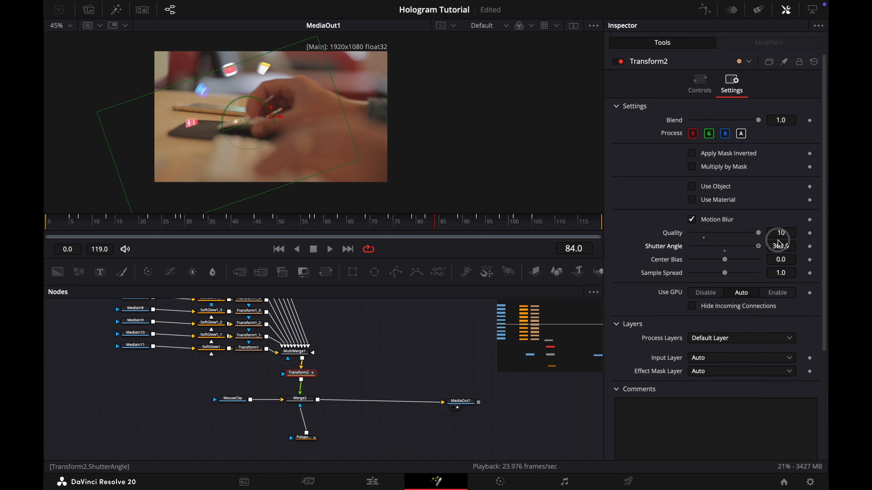
pyautogui.click(372, 482)
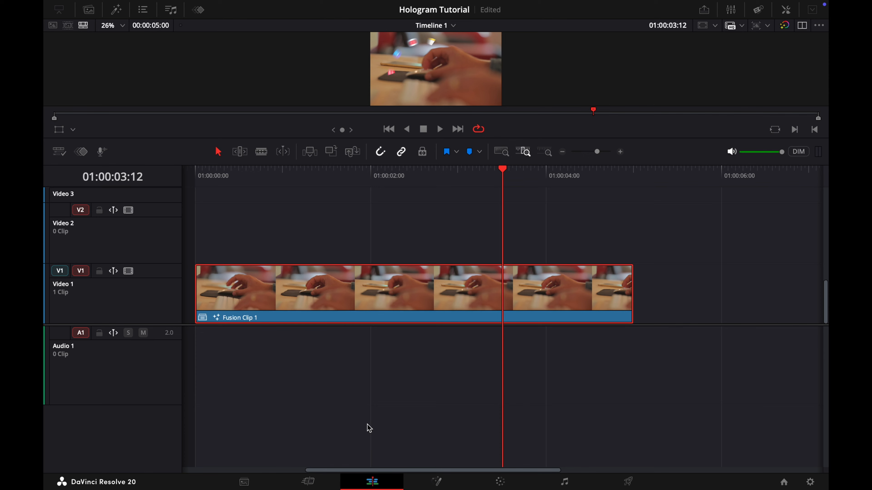